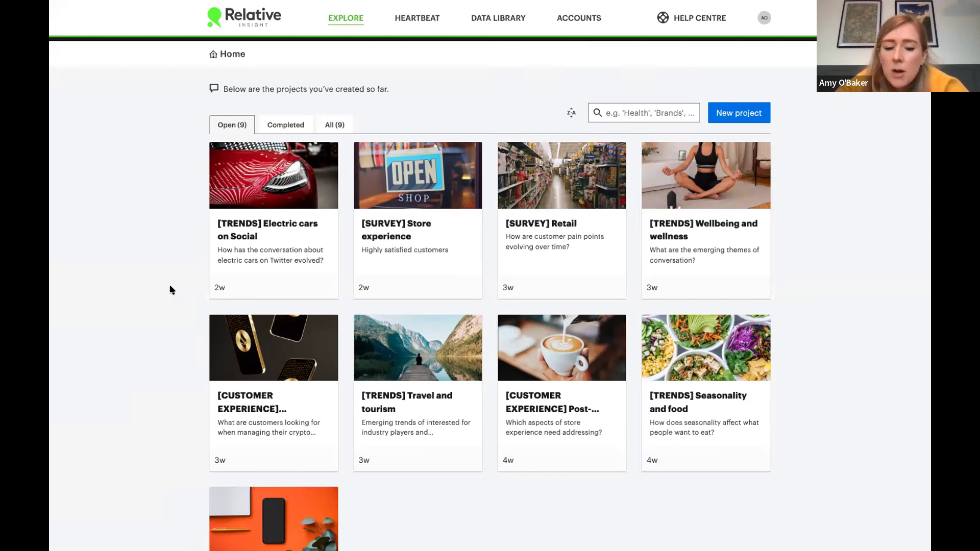
Open the Electric Cars comparison in the '[TRENDS] Electric cars on Social' project and review its H1 2021 insight cards
left_click(283, 237)
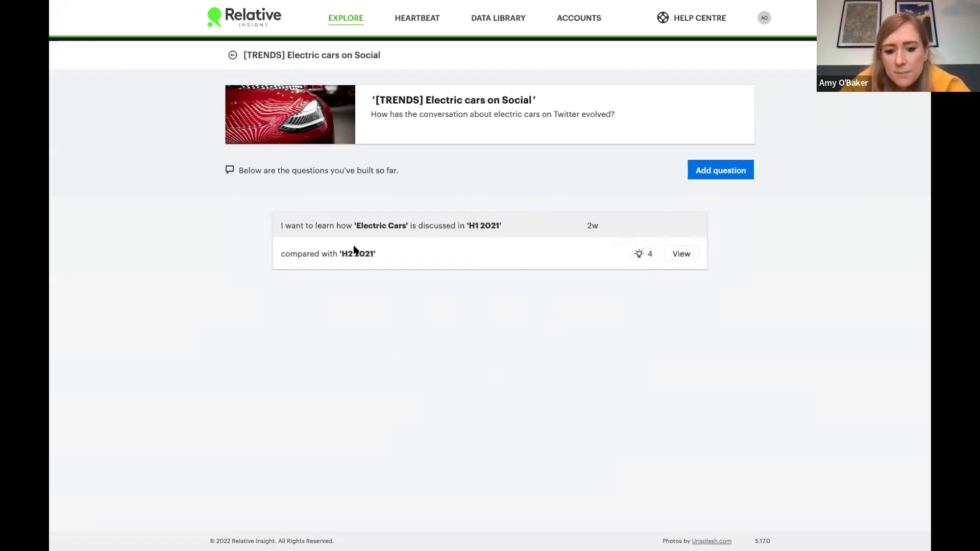
left_click(682, 253)
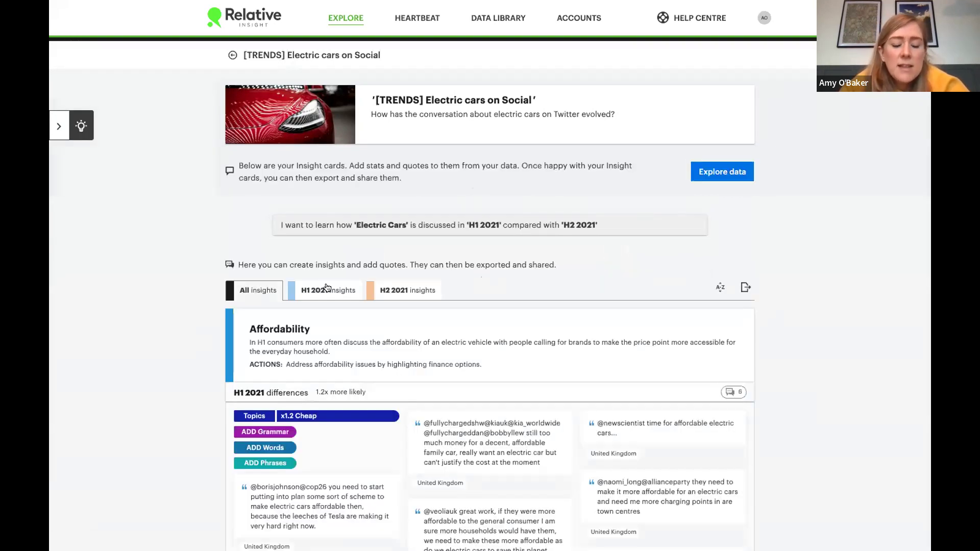
left_click(325, 289)
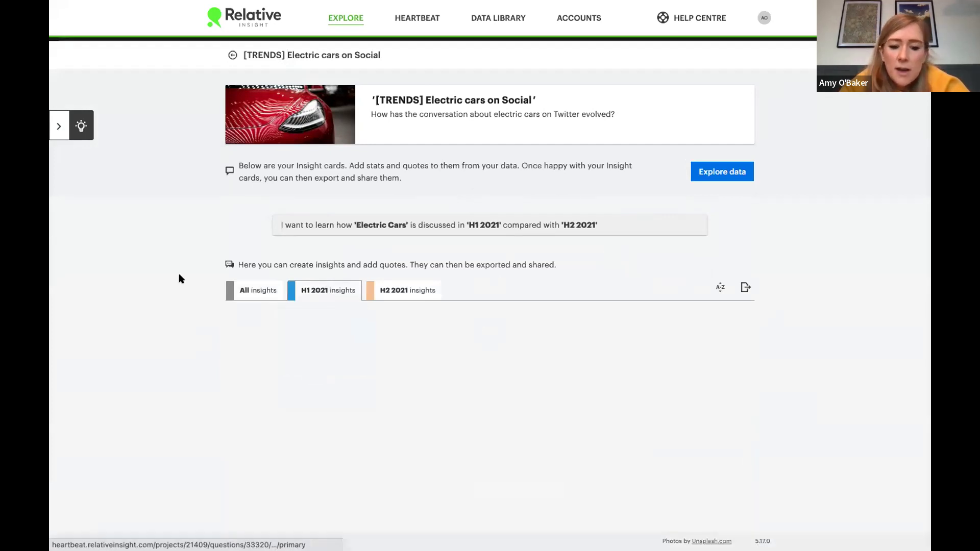
scroll(179, 274, "down", 3)
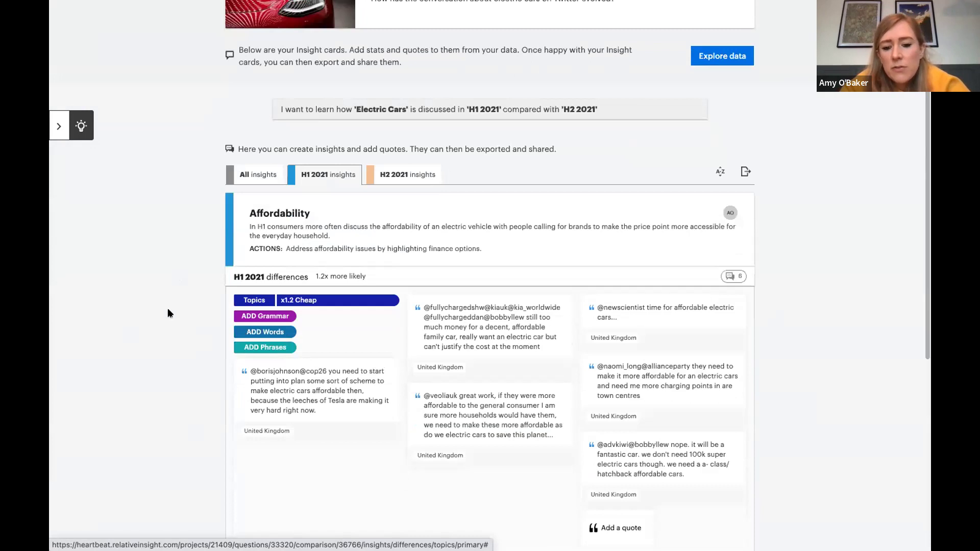
mouse_move(505, 259)
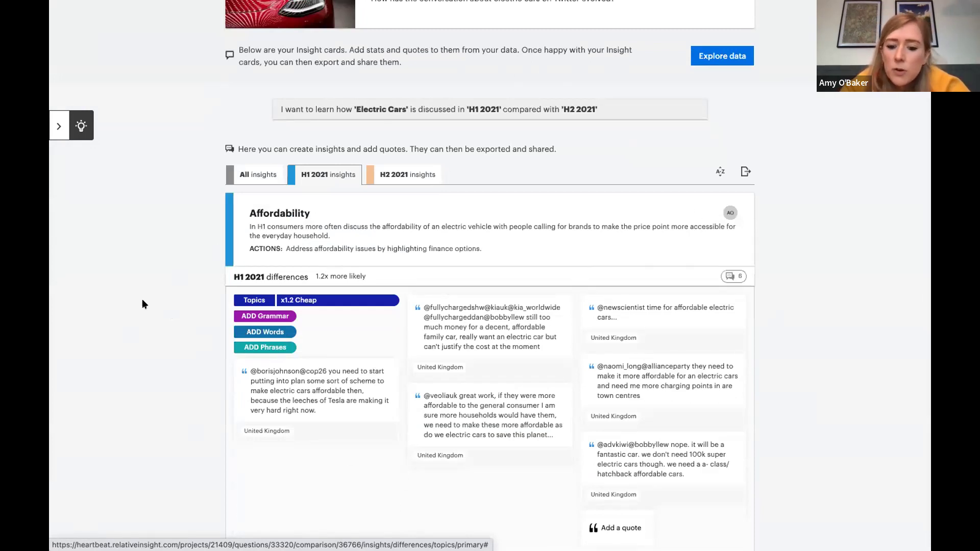
scroll(142, 305, "down", 5)
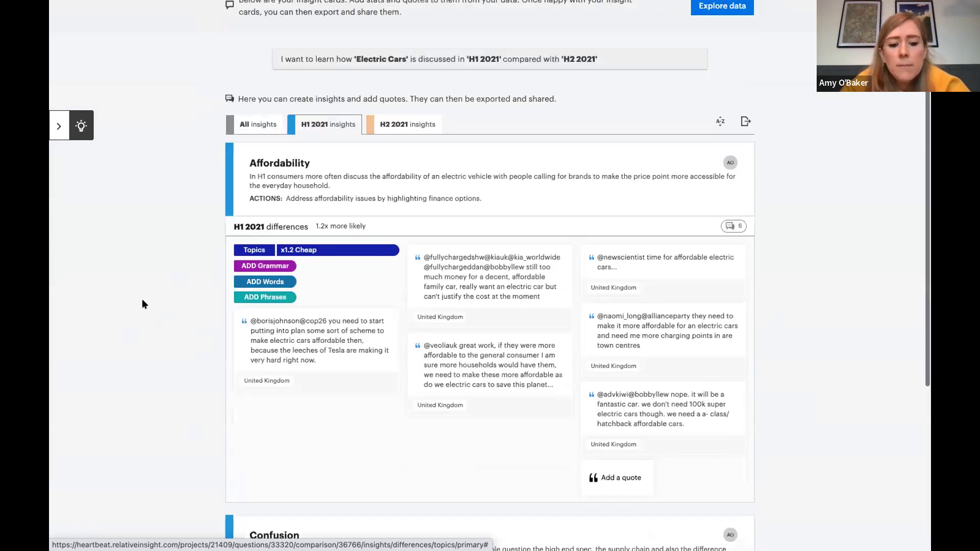
scroll(142, 304, "down", 1)
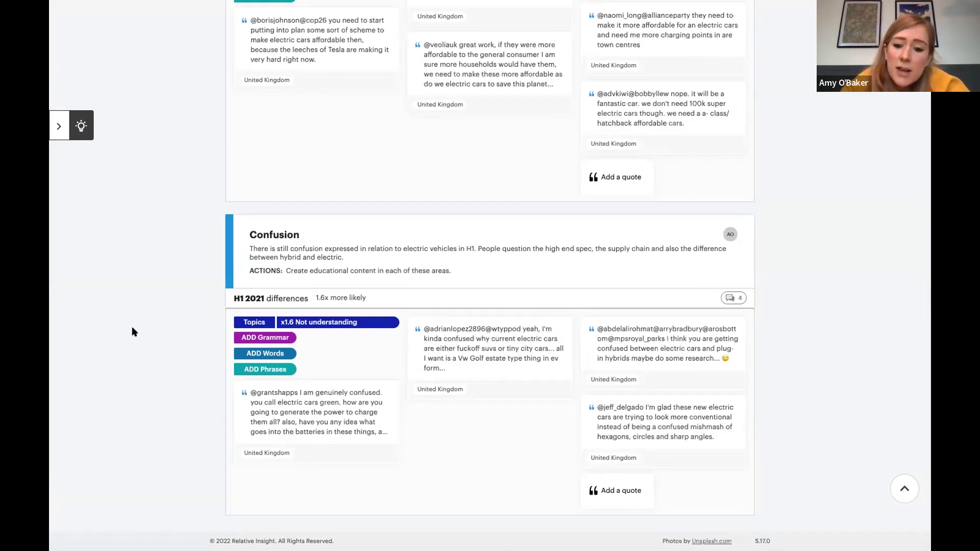
scroll(132, 328, "up", 9)
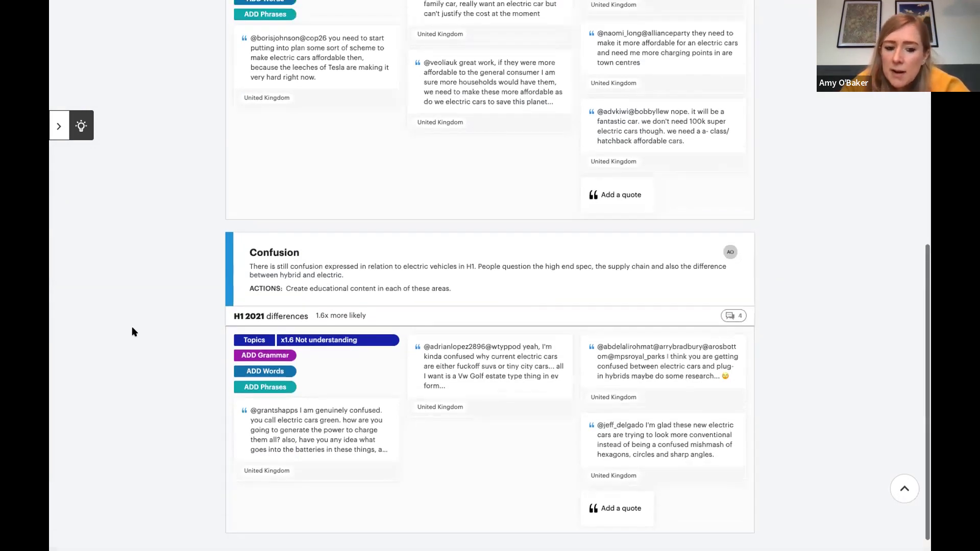
Review the H2 2021 insight cards on electric vehicles only for the rich and sourcing of materials
left_click(416, 290)
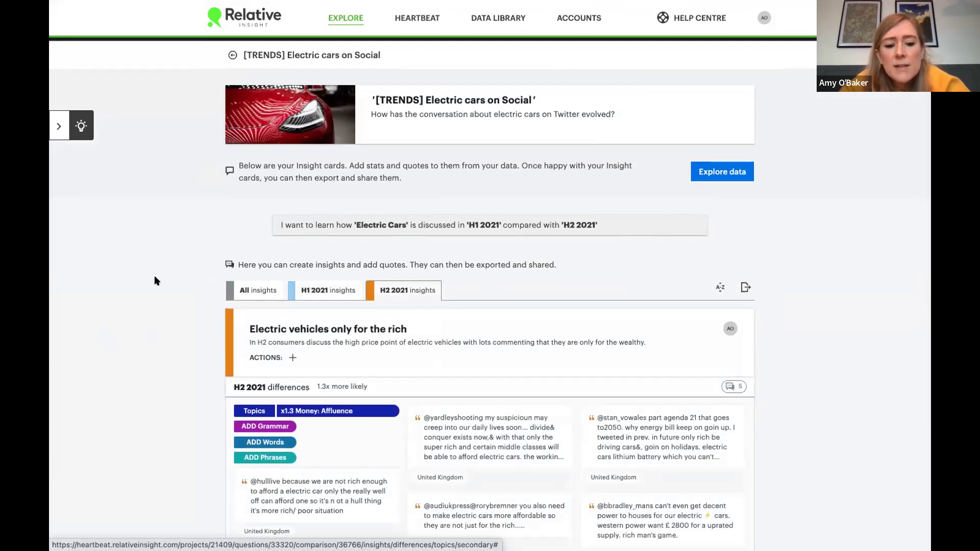
scroll(155, 277, "down", 3)
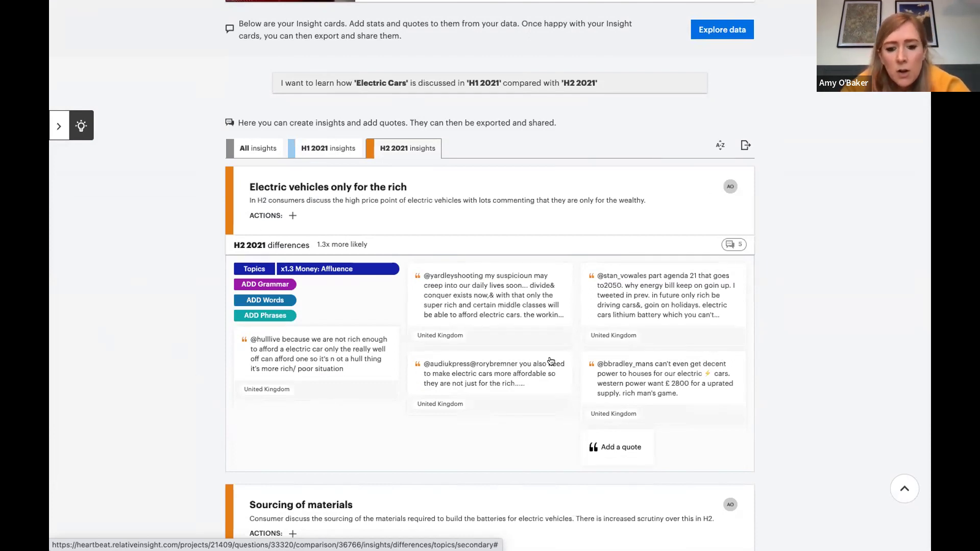
scroll(143, 279, "down", 3)
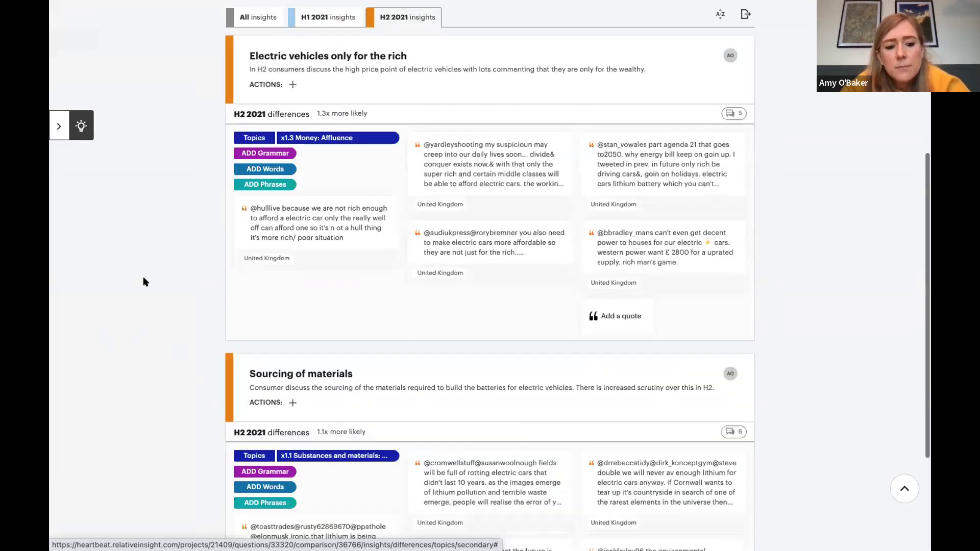
scroll(144, 281, "down", 3)
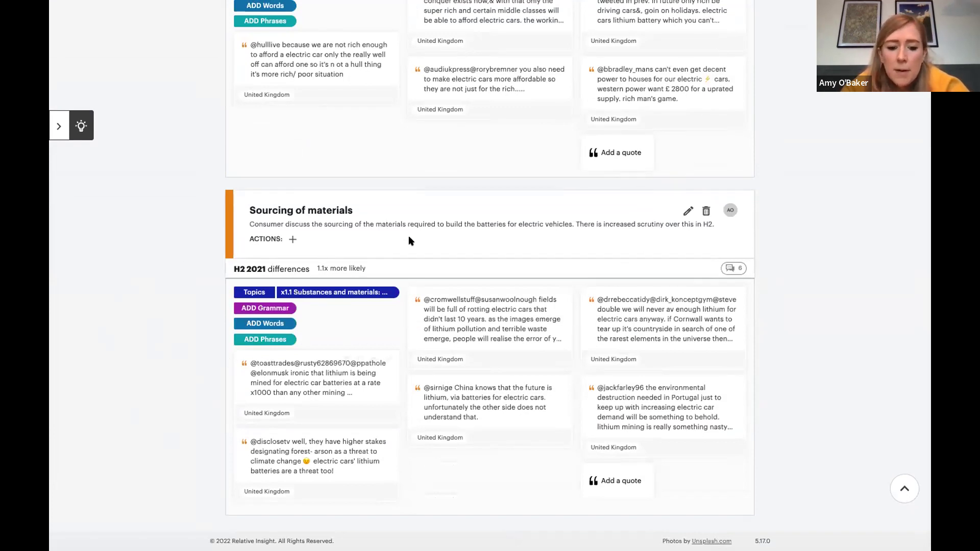
scroll(408, 241, "up", 9)
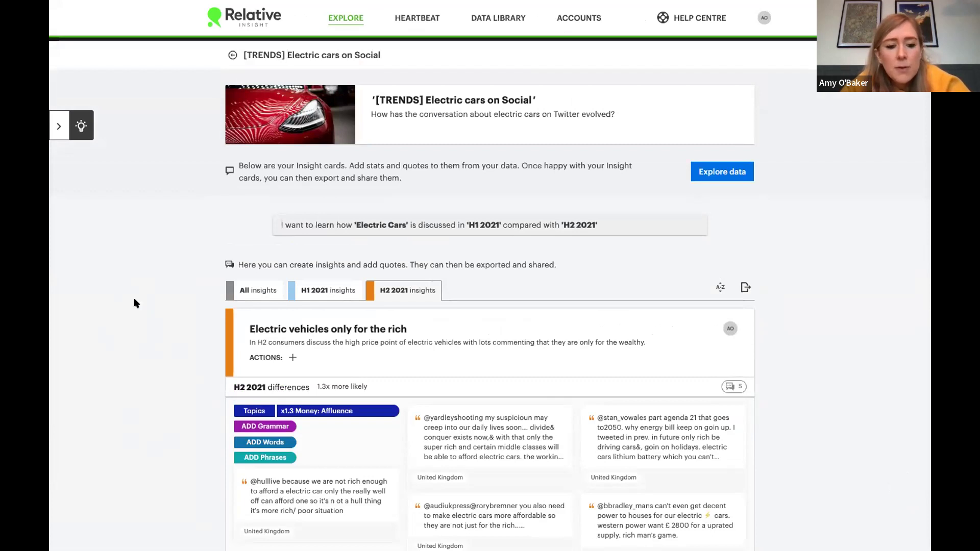
scroll(86, 354, "down", 1)
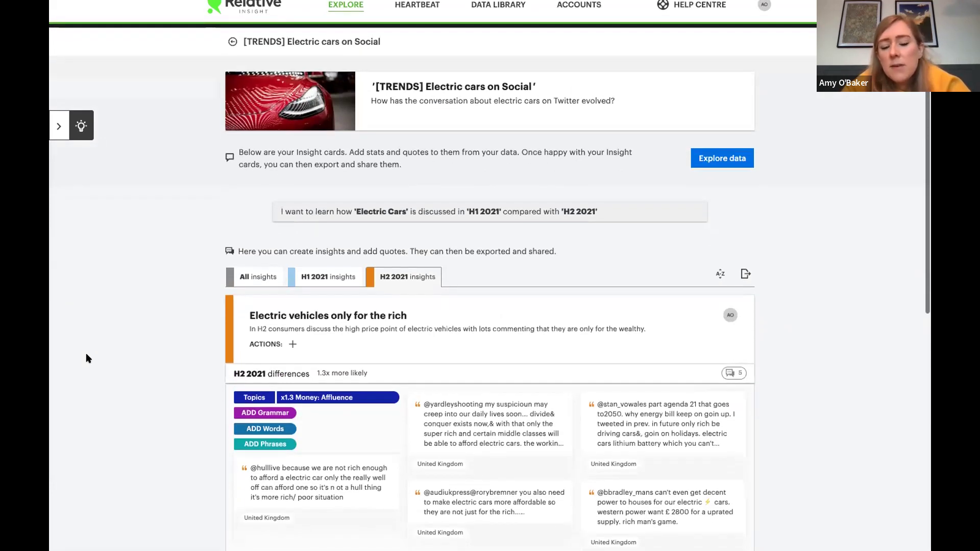
scroll(729, 233, "up", 1)
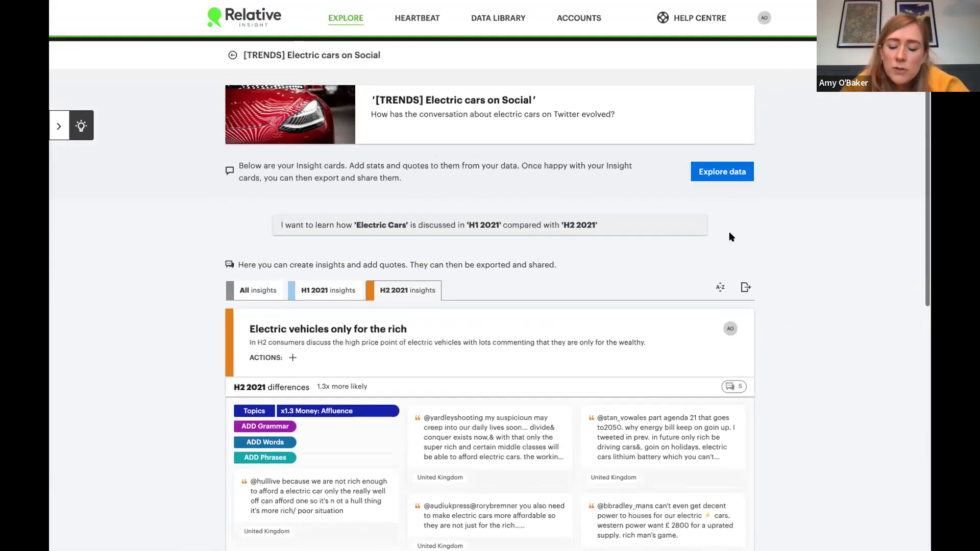
Explore the comparison data with the H1 2021 topic differences shown, and create a theme named 'Electric vehicles'
left_click(728, 171)
left_click(239, 351)
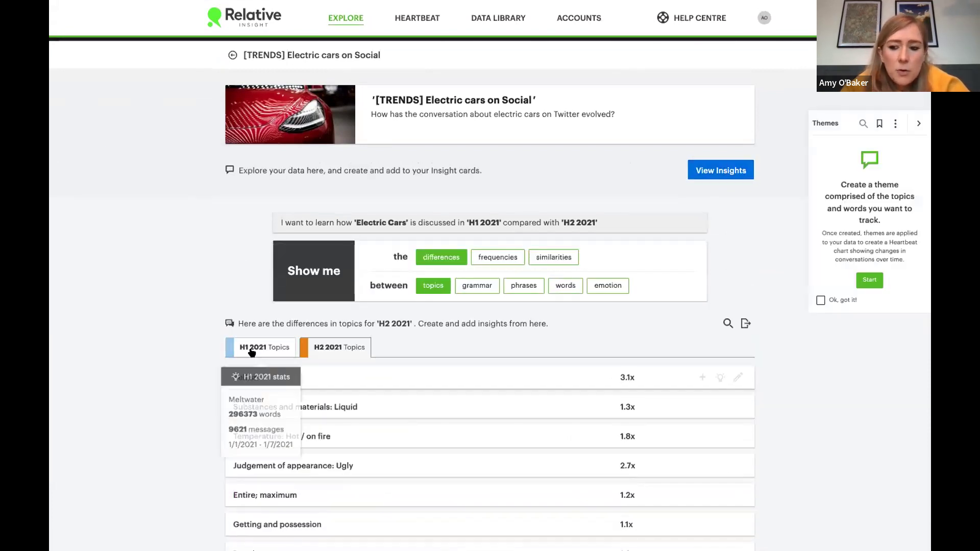
scroll(158, 349, "down", 1)
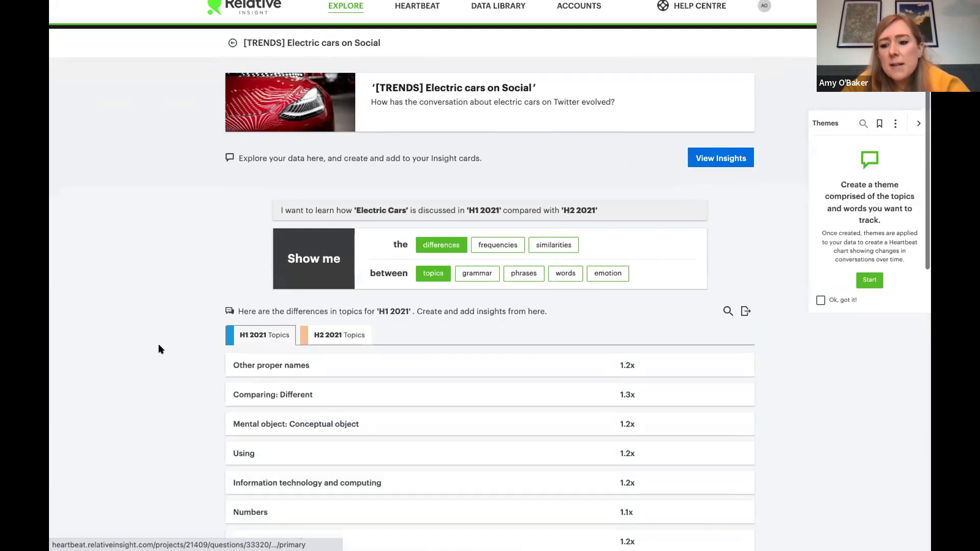
left_click(869, 280)
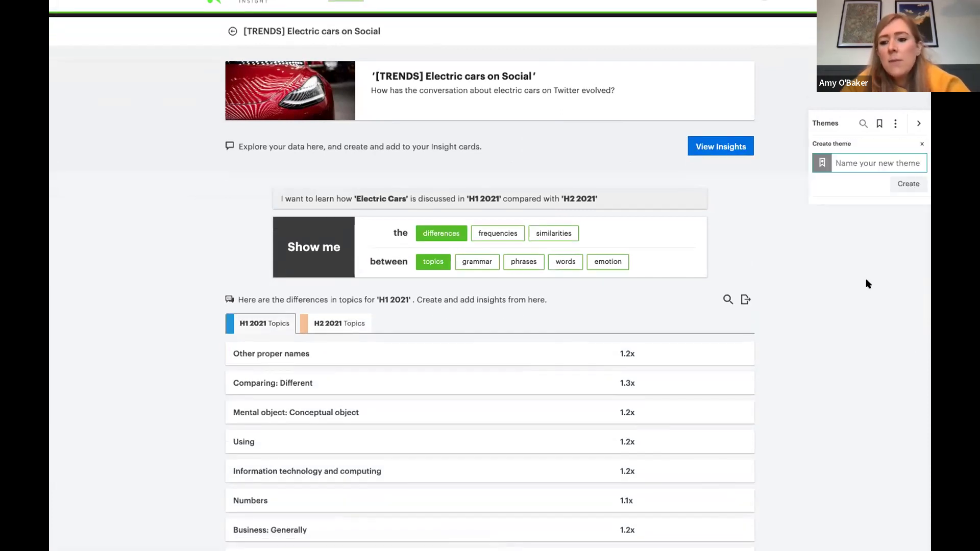
type("Electric vehicles")
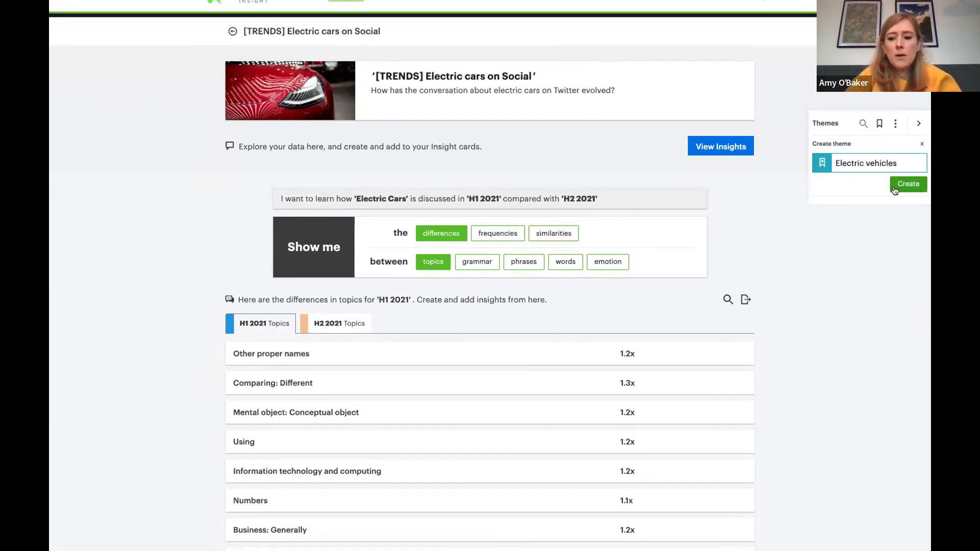
left_click(894, 188)
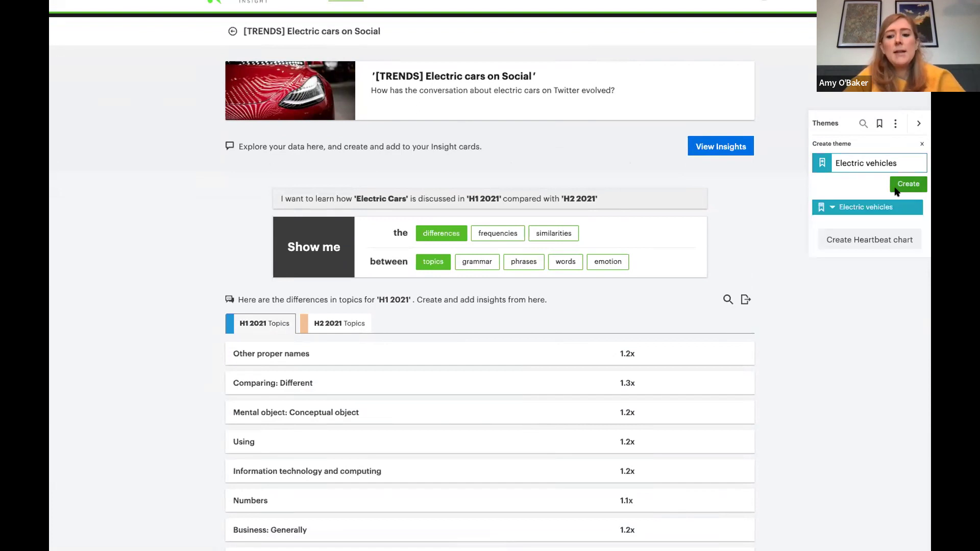
Add the words 'affordable', 'cheap' and 'efficient' from the H1 2021 topic Cheap to the Electric vehicles theme
scroll(198, 338, "down", 10)
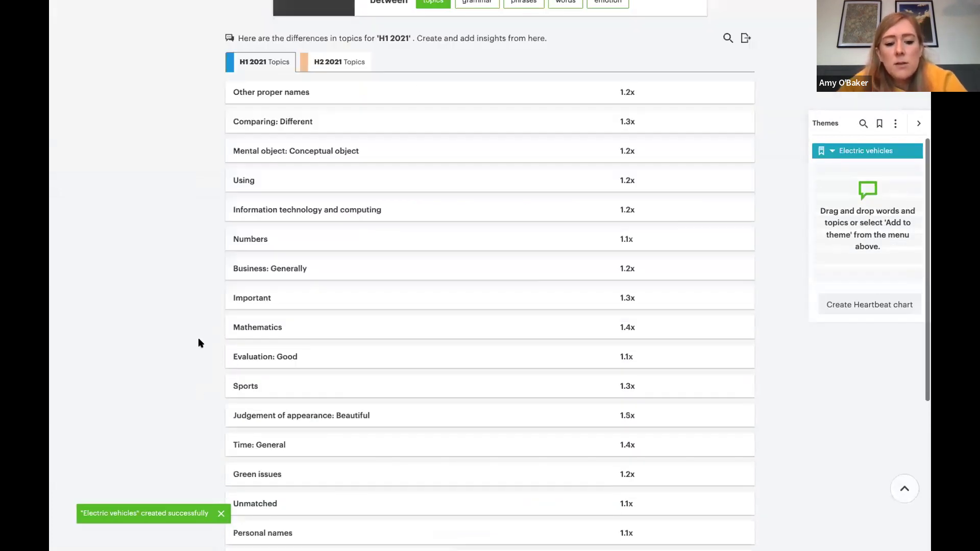
scroll(198, 338, "down", 1)
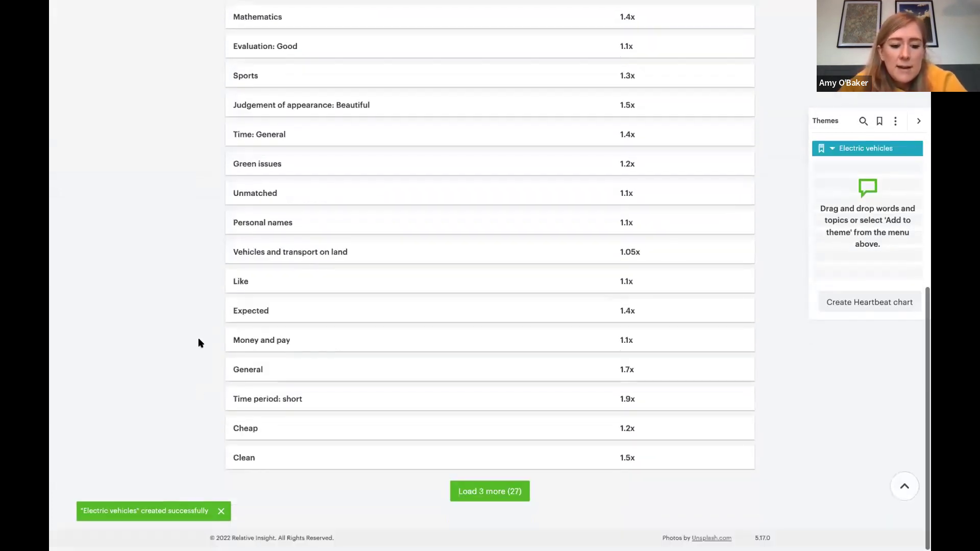
left_click(469, 421)
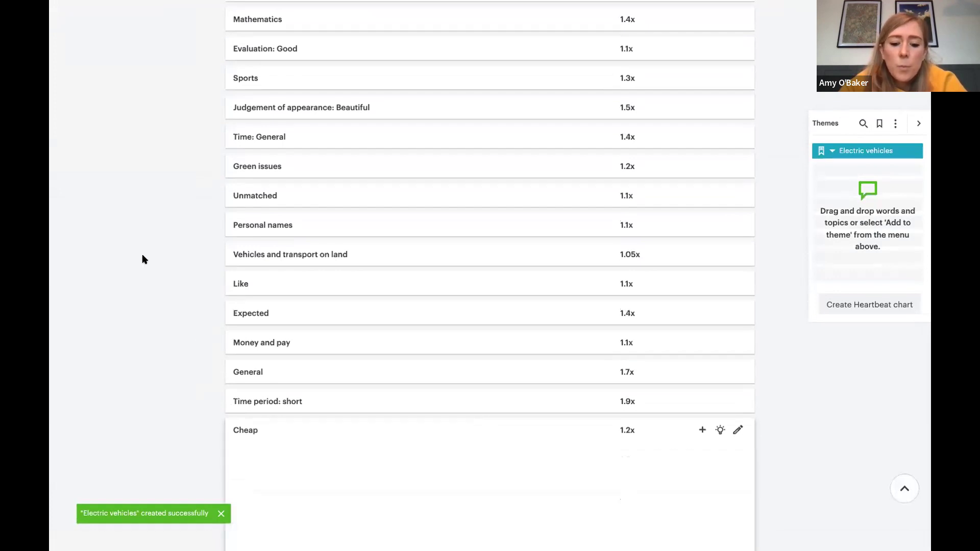
scroll(142, 253, "down", 3)
mouse_move(286, 306)
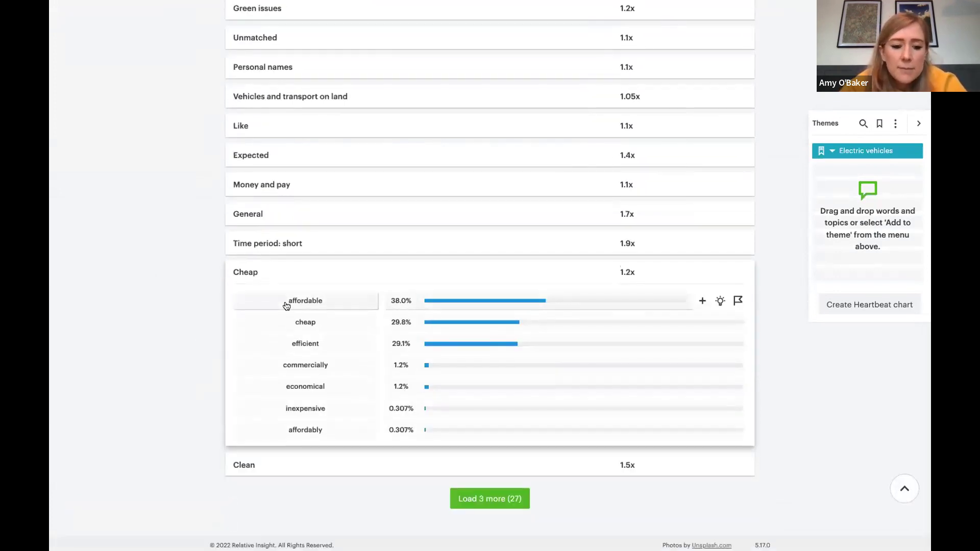
left_click_drag(474, 303, 875, 227)
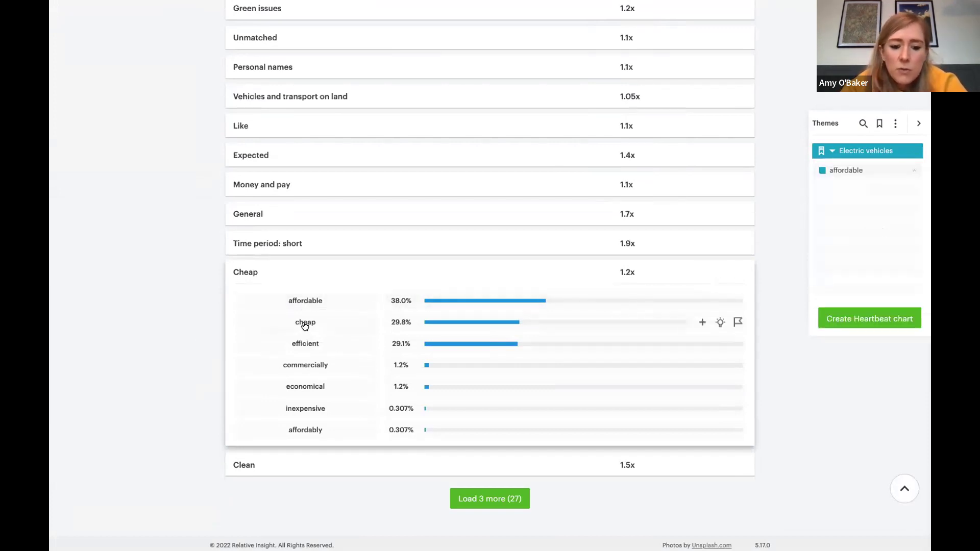
left_click_drag(876, 226, 871, 219)
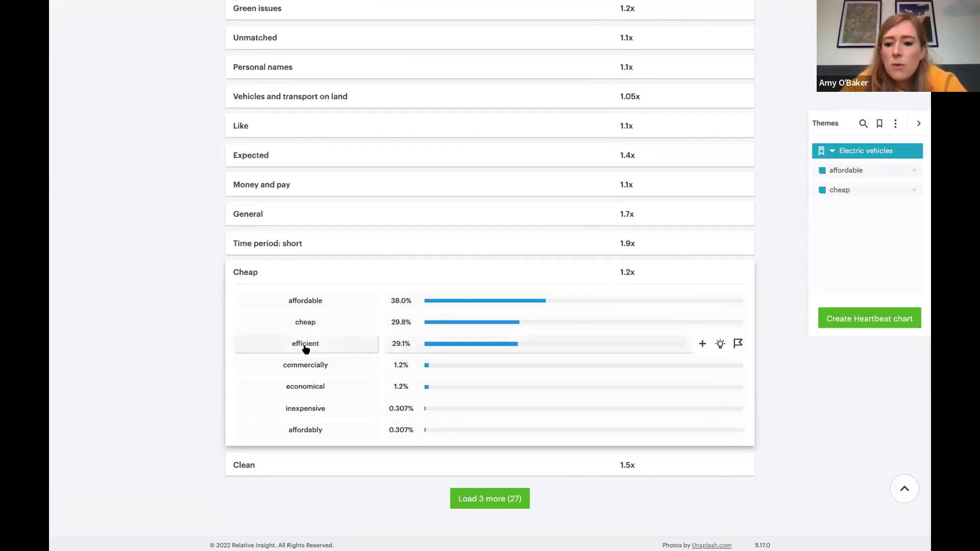
left_click_drag(829, 220, 831, 213)
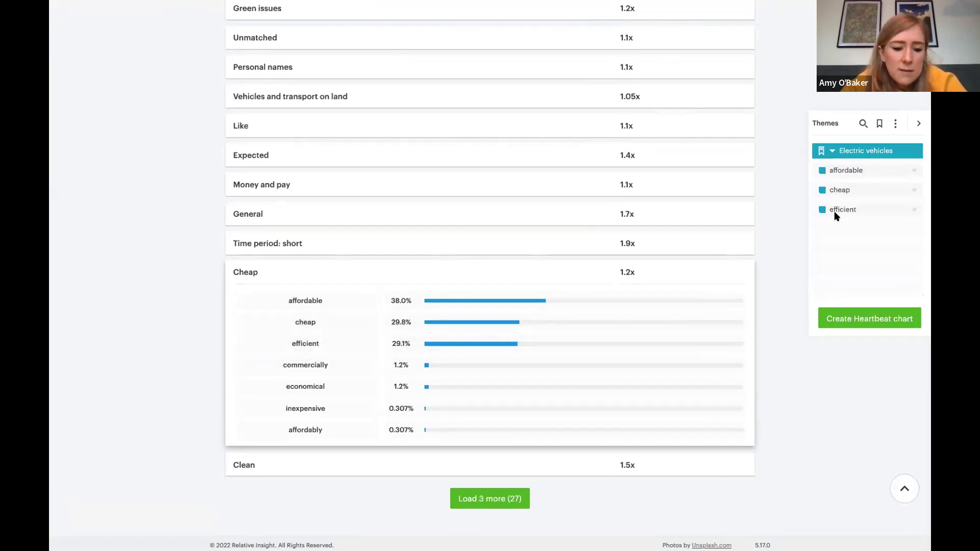
Add 'economical' to the theme, grouped with 'efficient' under the name 'Affordability', and move 'affordable' and 'cheap' into that group
left_click_drag(315, 384, 854, 208)
type("Affordability")
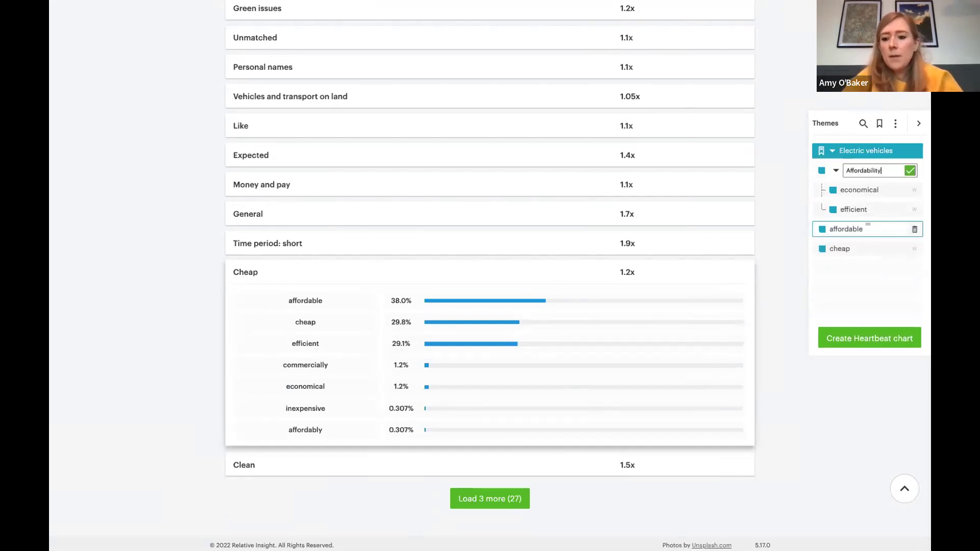
left_click(910, 171)
left_click_drag(857, 230, 858, 193)
left_click_drag(841, 247, 858, 211)
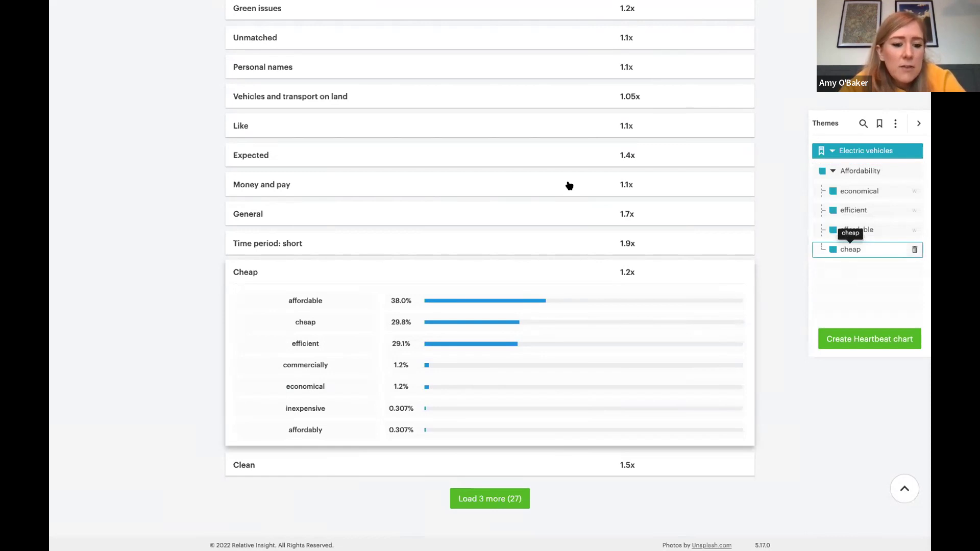
Load the remaining H1 2021 topics and add 'confused', the face emoji, 'baffling' and 'confusing' from Not understanding to the Electric vehicles theme
left_click(416, 269)
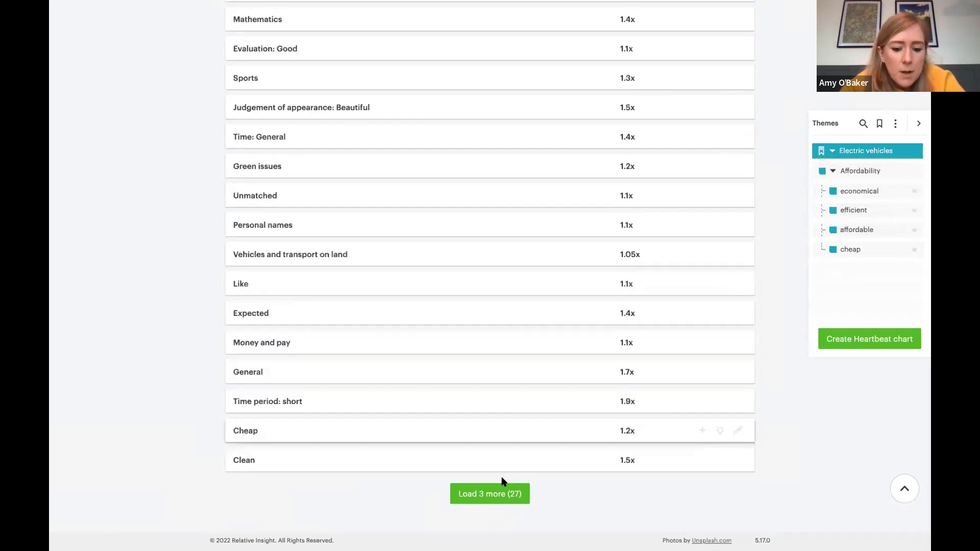
left_click(498, 490)
scroll(213, 337, "down", 2)
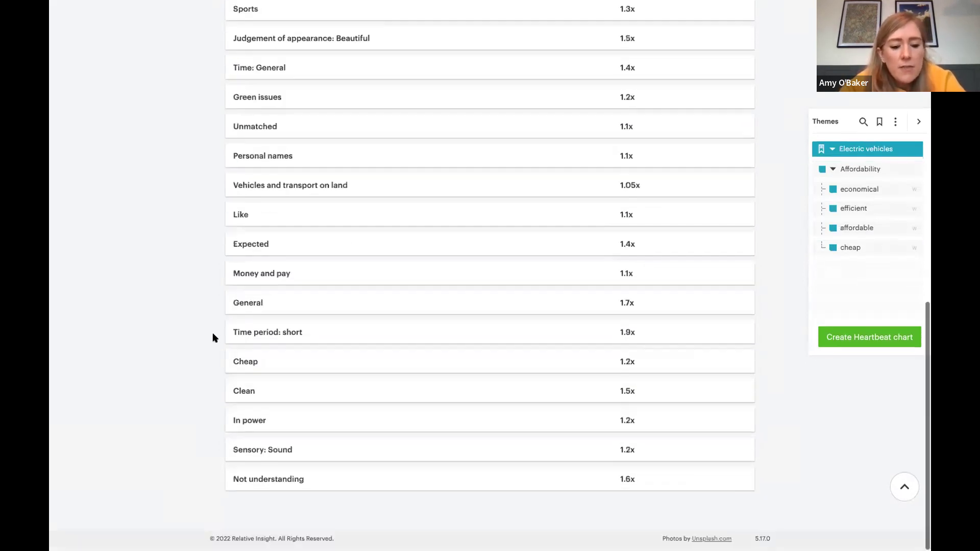
left_click(313, 479)
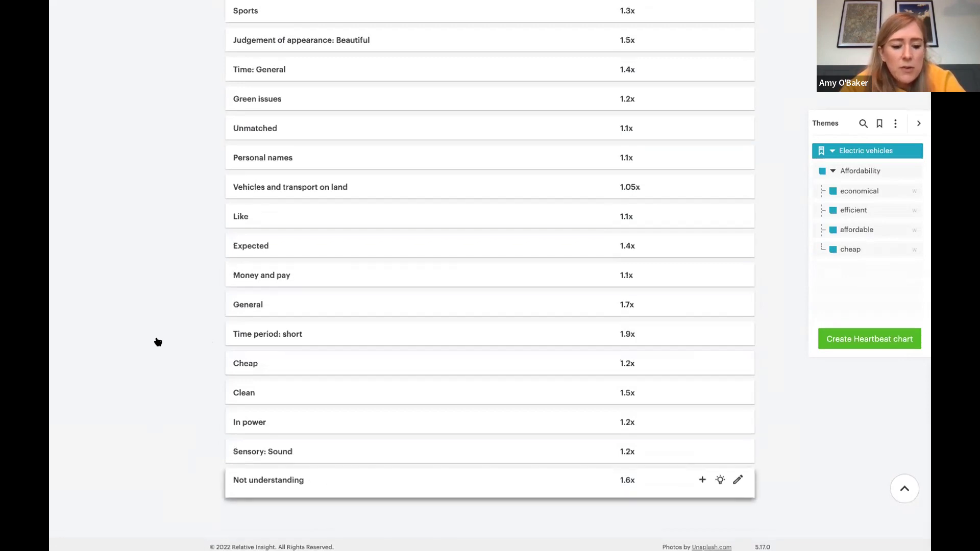
scroll(158, 341, "down", 4)
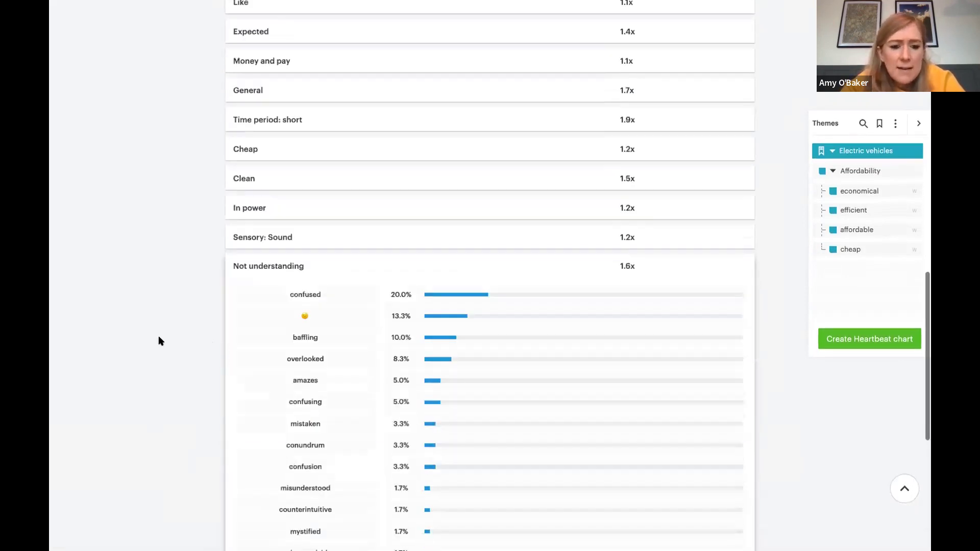
mouse_move(307, 223)
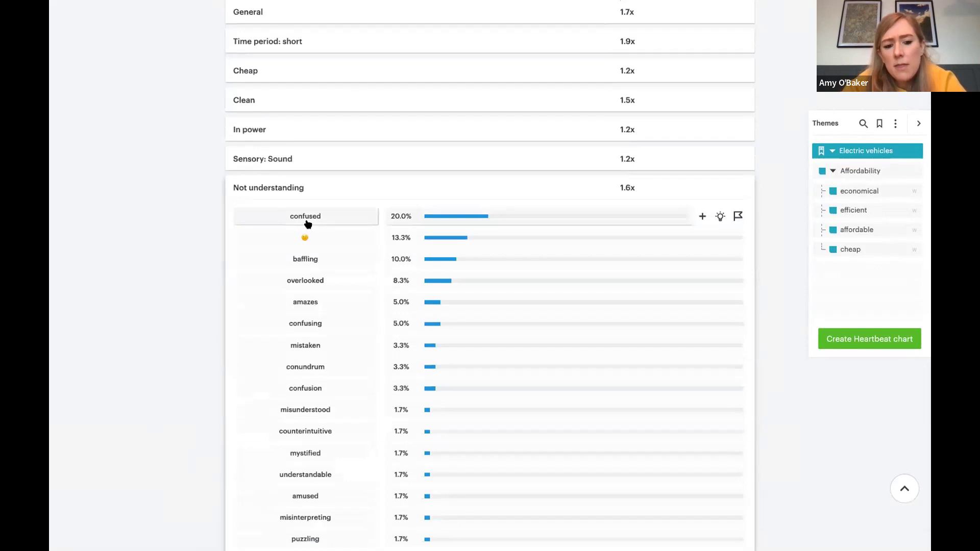
left_click_drag(846, 261, 845, 262)
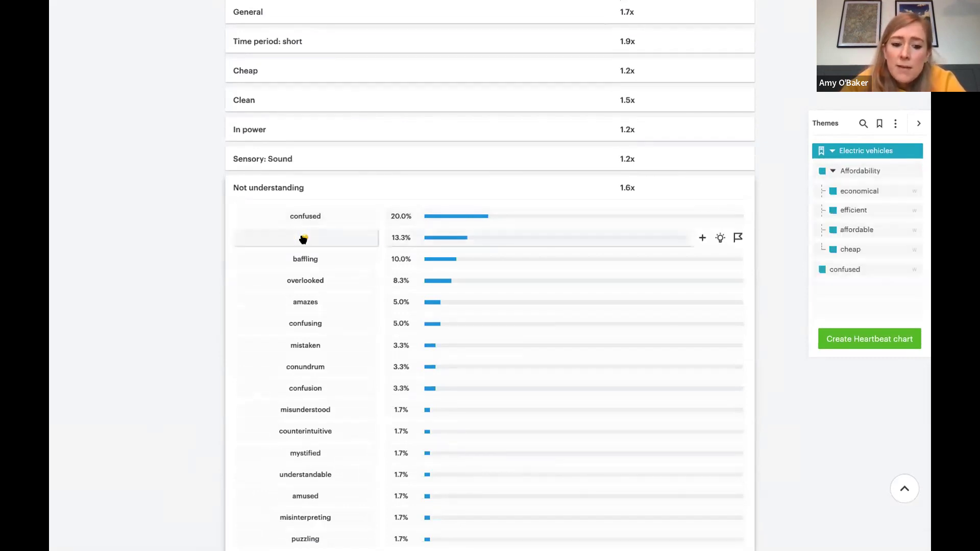
left_click_drag(306, 238, 870, 270)
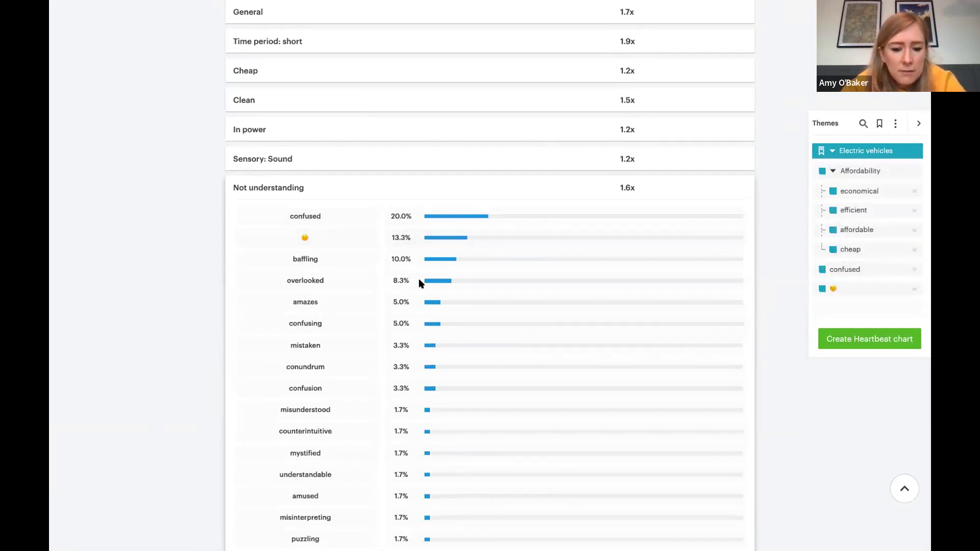
left_click_drag(295, 258, 868, 304)
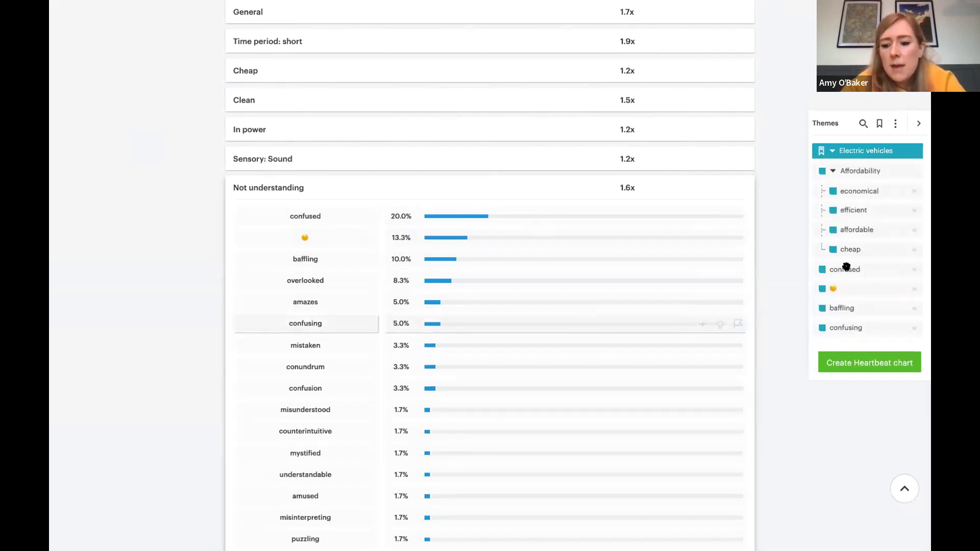
Group 'confused' and the face emoji under the name 'Confusion', and move 'baffling' and 'confusing' into that group
left_click_drag(846, 266, 844, 287)
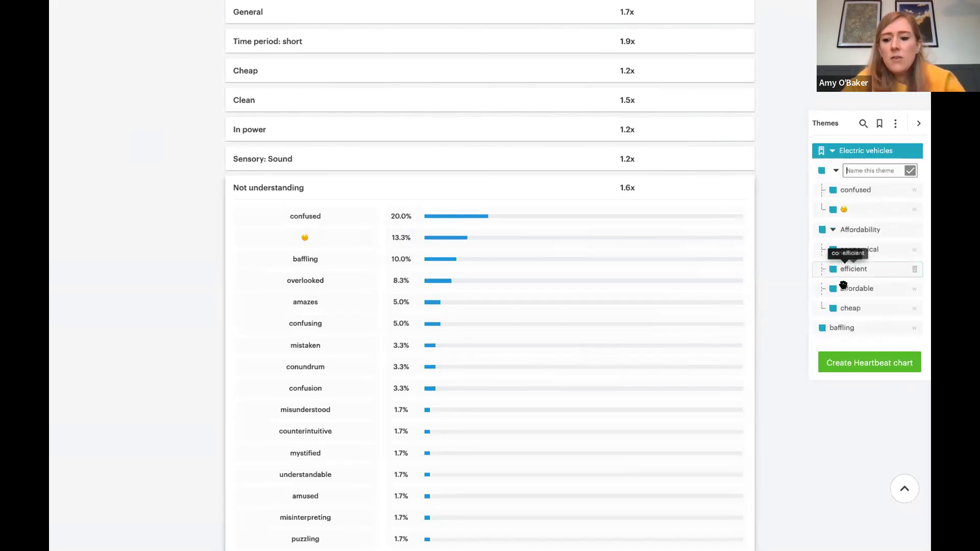
type("Confusion")
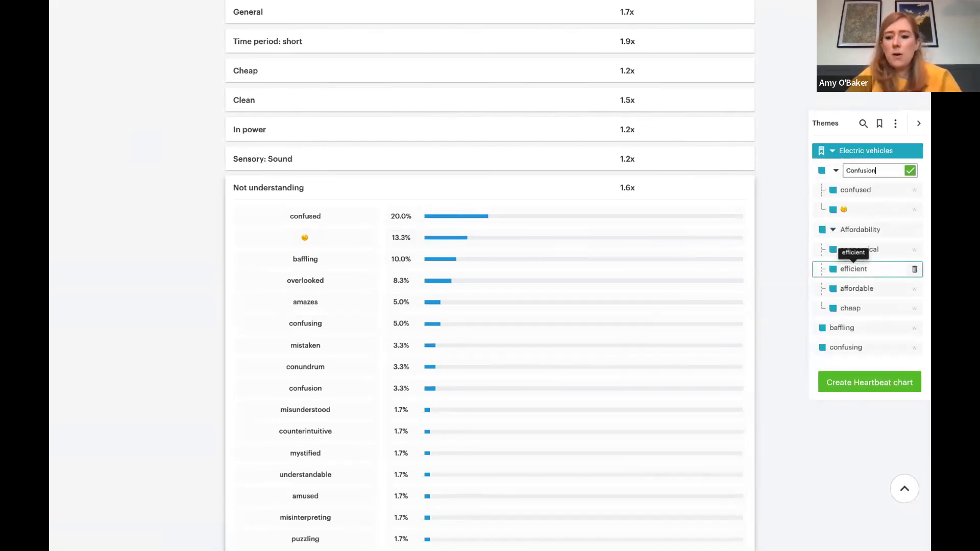
left_click(910, 170)
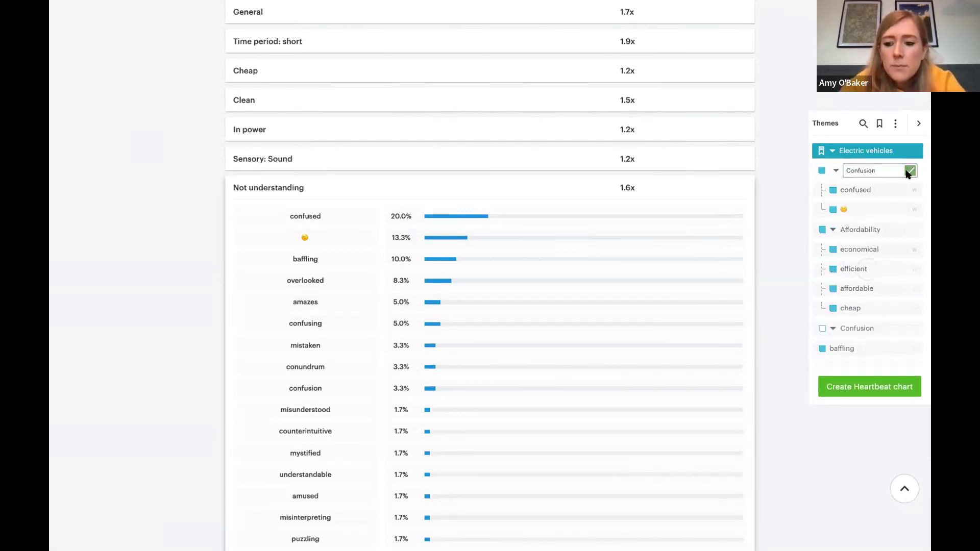
left_click_drag(839, 327, 842, 307)
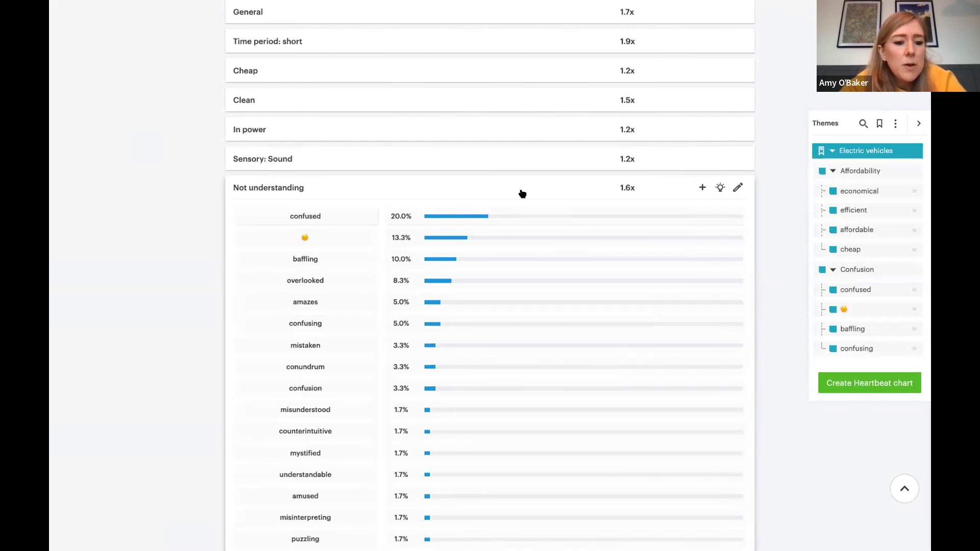
Show the H2 2021 topic differences and load the remaining topics in the list
scroll(522, 194, "up", 12)
scroll(322, 113, "up", 2)
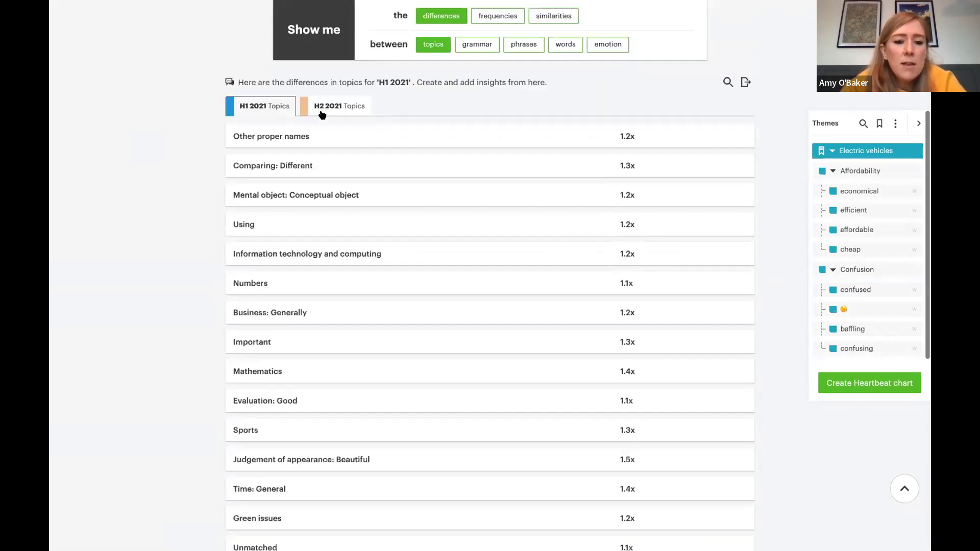
left_click(321, 109)
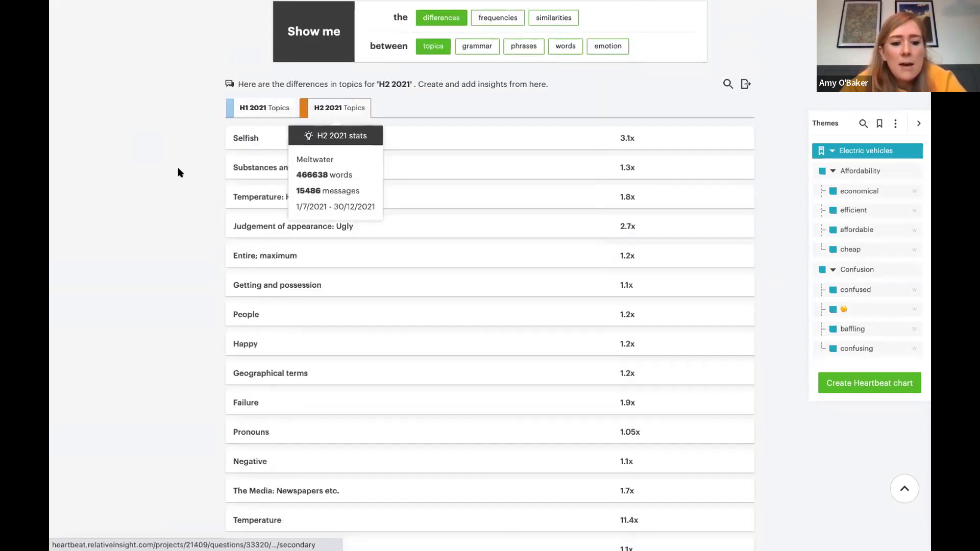
scroll(179, 172, "down", 7)
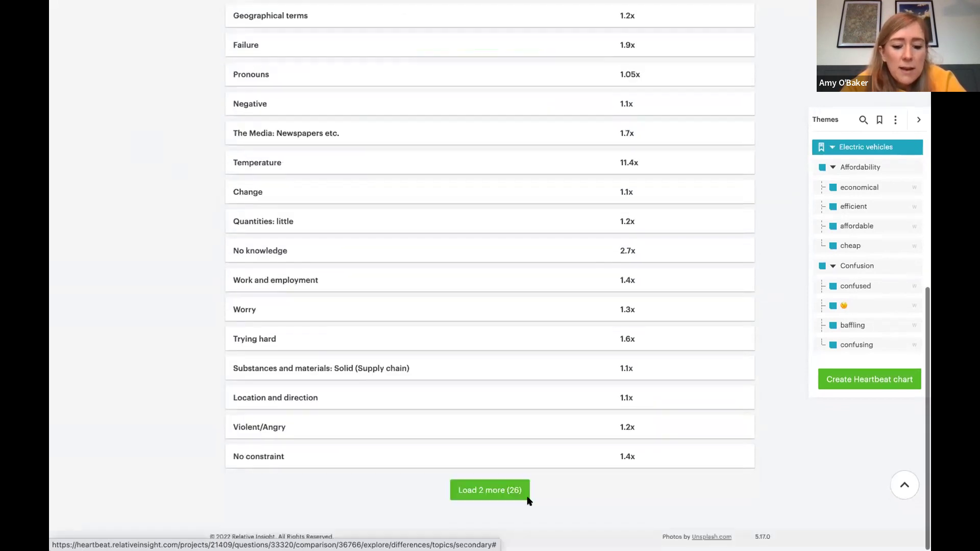
left_click(519, 498)
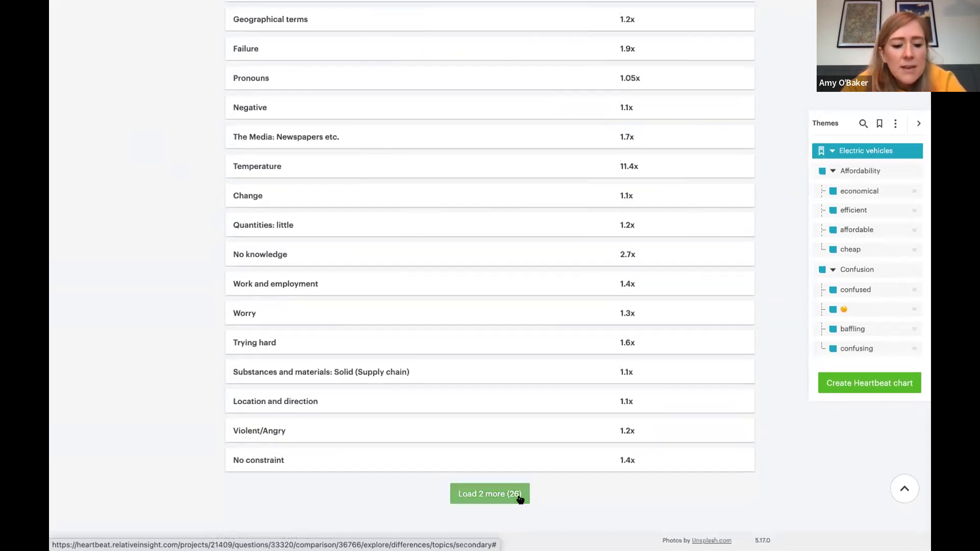
scroll(142, 313, "down", 1)
mouse_move(275, 449)
scroll(274, 449, "up", 10)
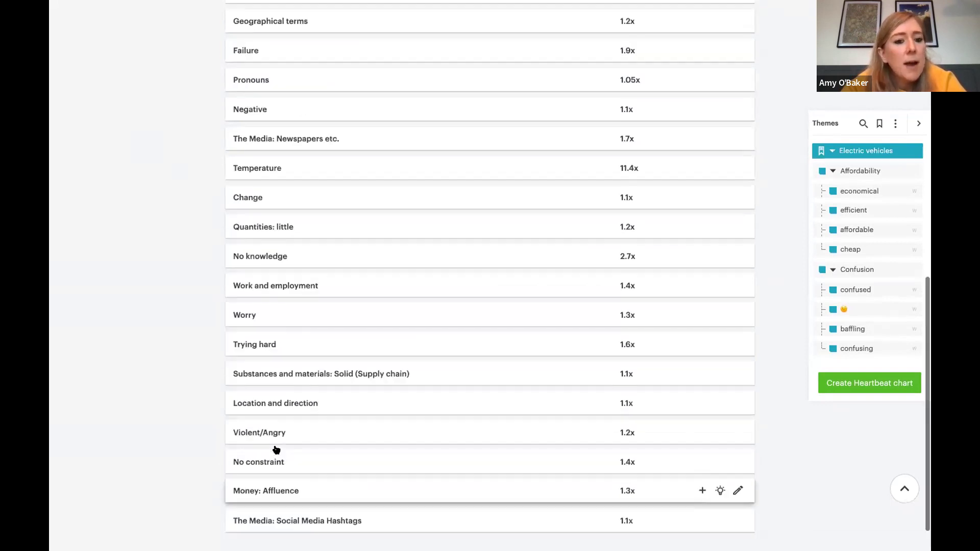
Add the words 'lithium' and 'mining' from the H2 2021 topic Substances and materials: Solid (Supply chain) to the Electric vehicles theme
scroll(277, 449, "down", 4)
scroll(276, 450, "down", 5)
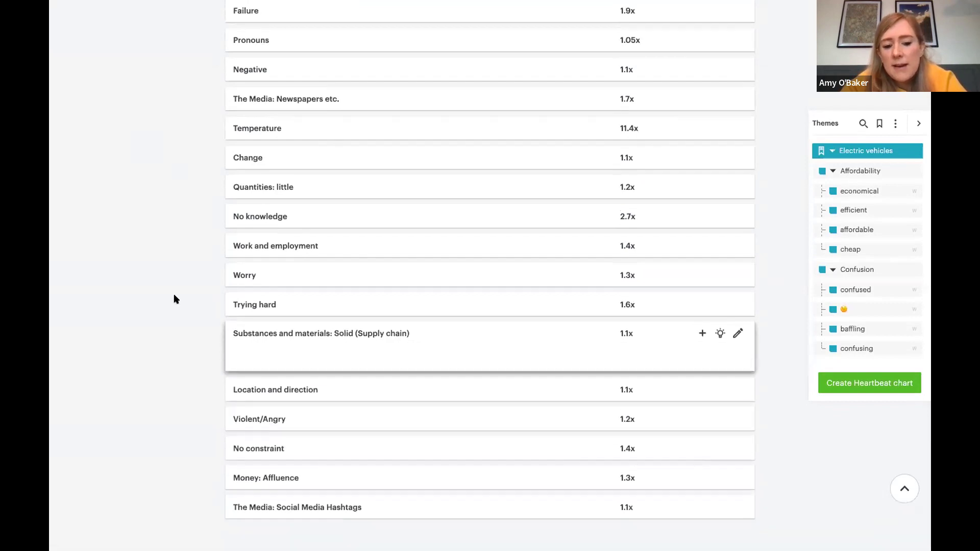
scroll(173, 294, "down", 2)
mouse_move(301, 275)
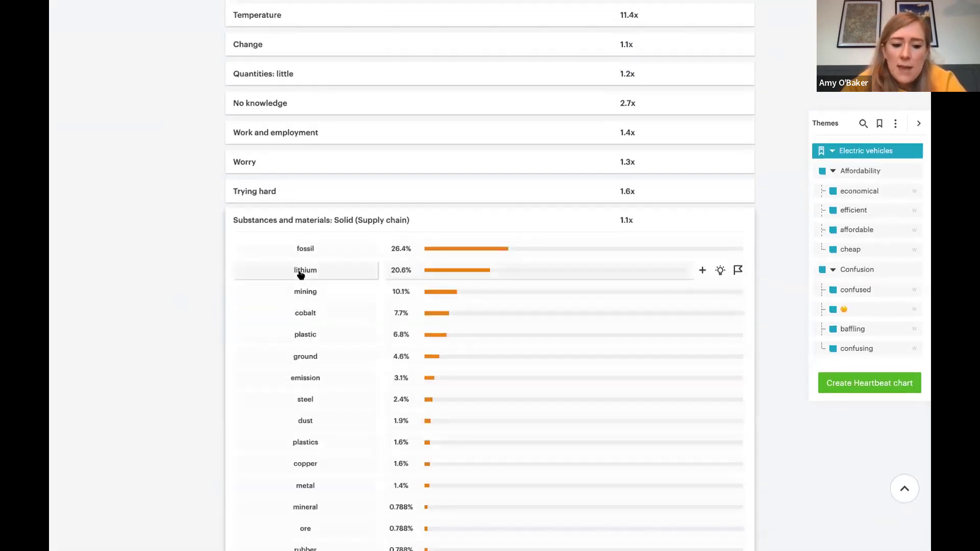
left_click_drag(866, 297, 862, 292)
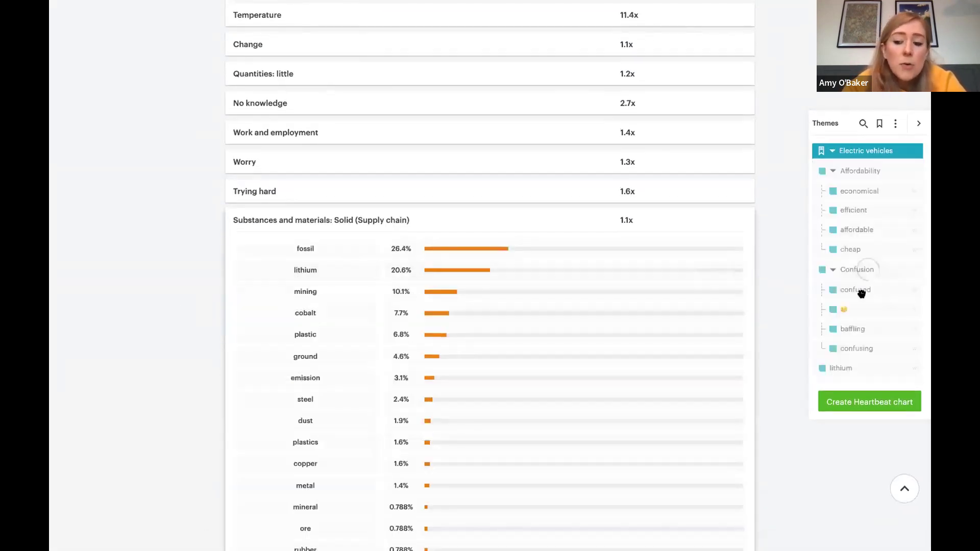
mouse_move(316, 295)
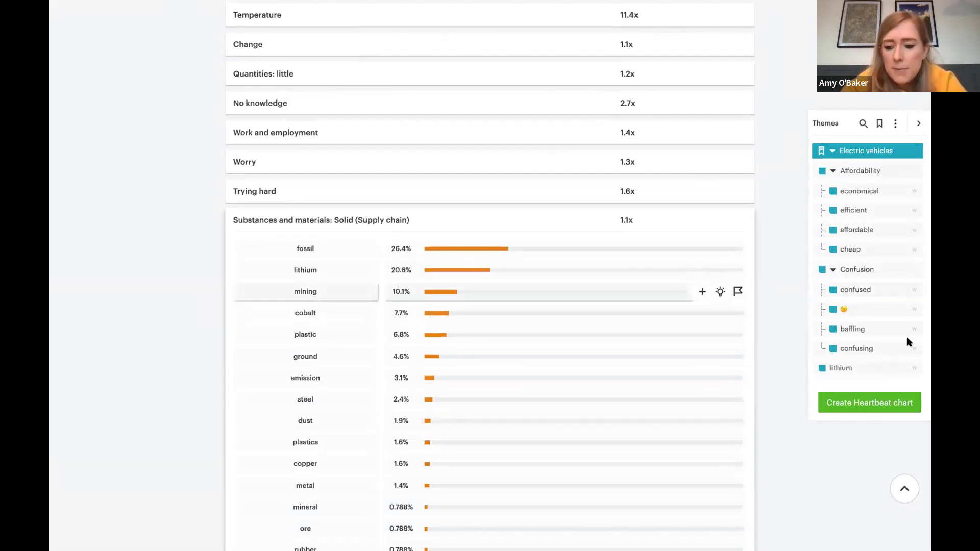
left_click_drag(888, 345, 889, 347)
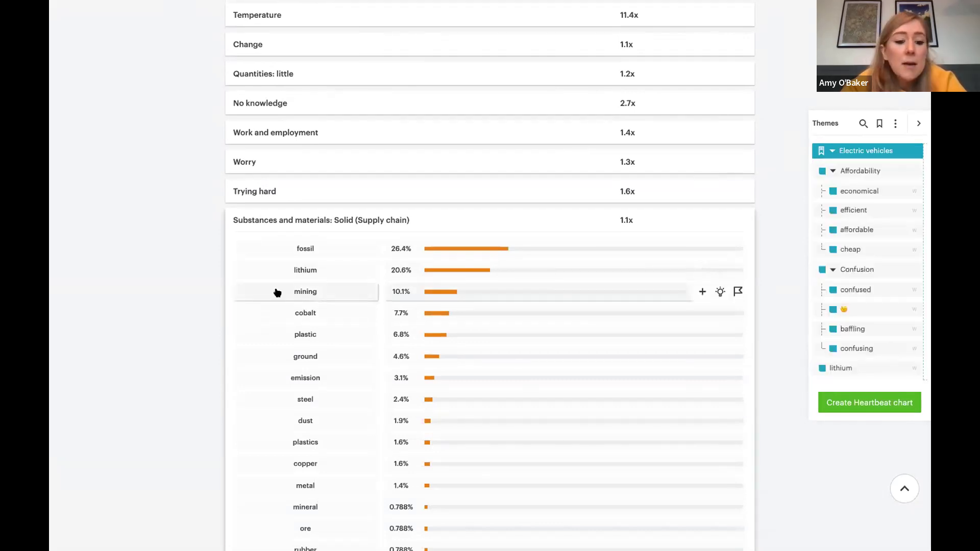
left_click_drag(845, 340, 847, 346)
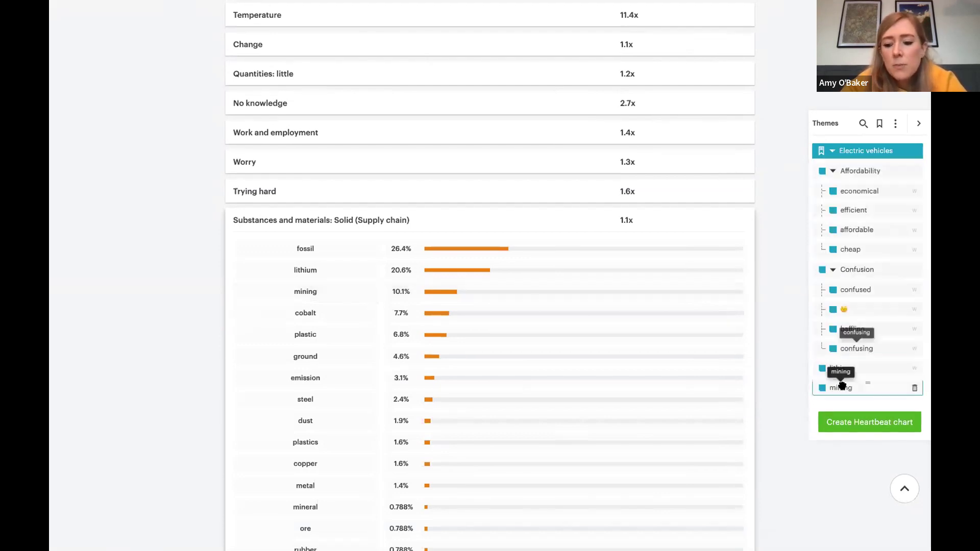
Group 'mining' and 'lithium' in the theme under the name 'Supply chain'
left_click_drag(842, 385, 835, 362)
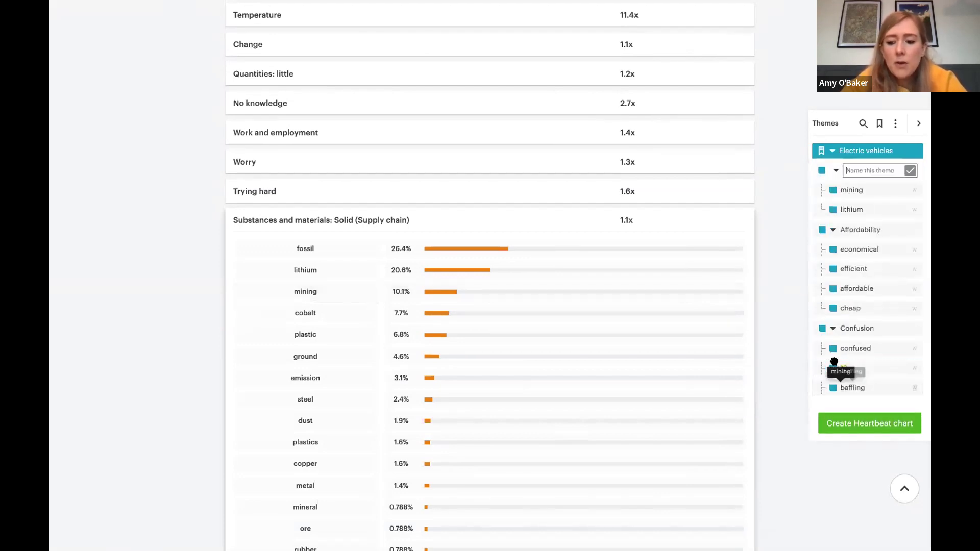
type("s")
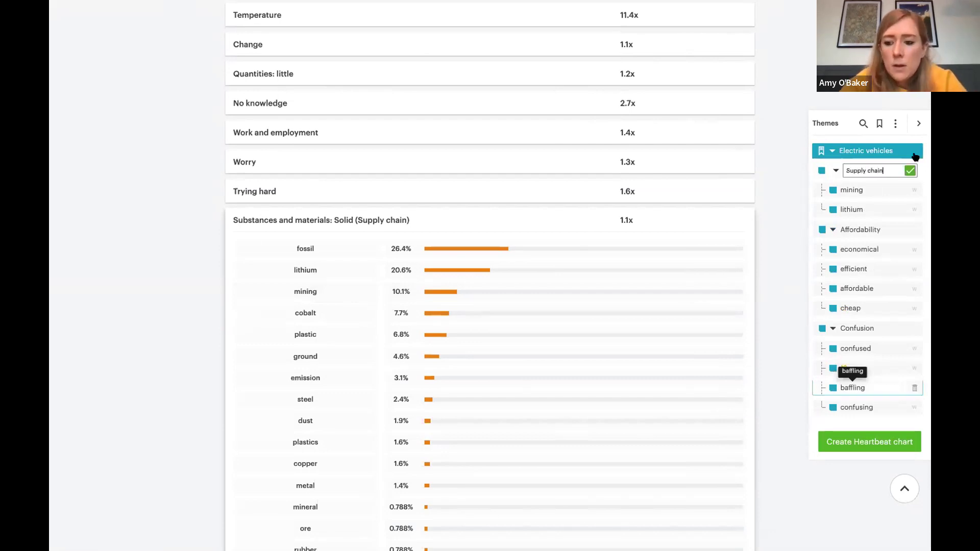
left_click(910, 171)
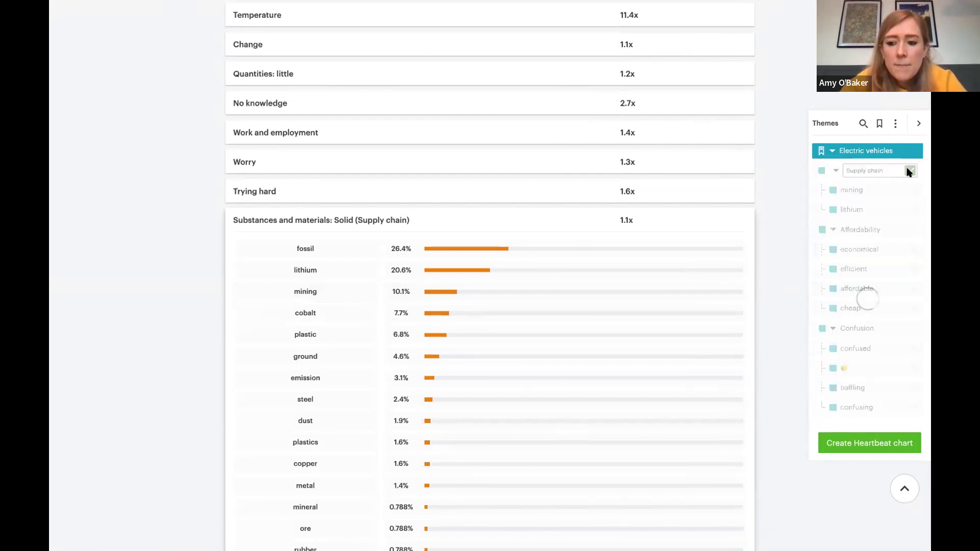
Review the words in the H2 2021 topic Money: Affluence and add the whole topic to the Electric vehicles theme
left_click(428, 217)
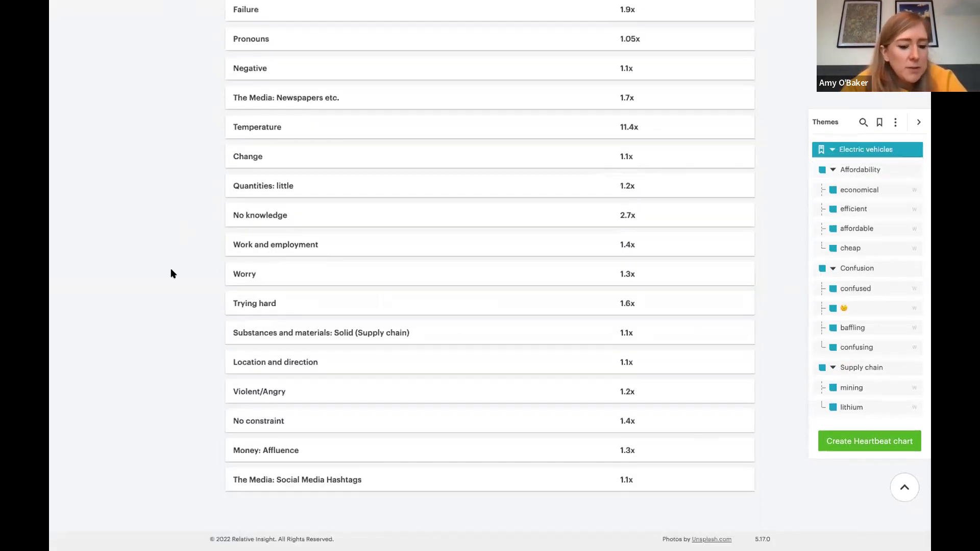
left_click(321, 451)
scroll(194, 352, "down", 5)
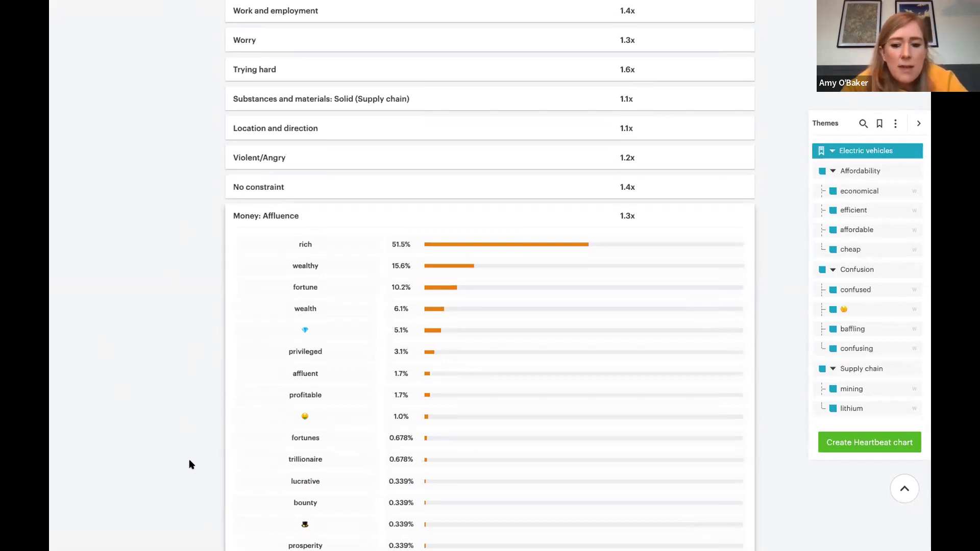
left_click(363, 219)
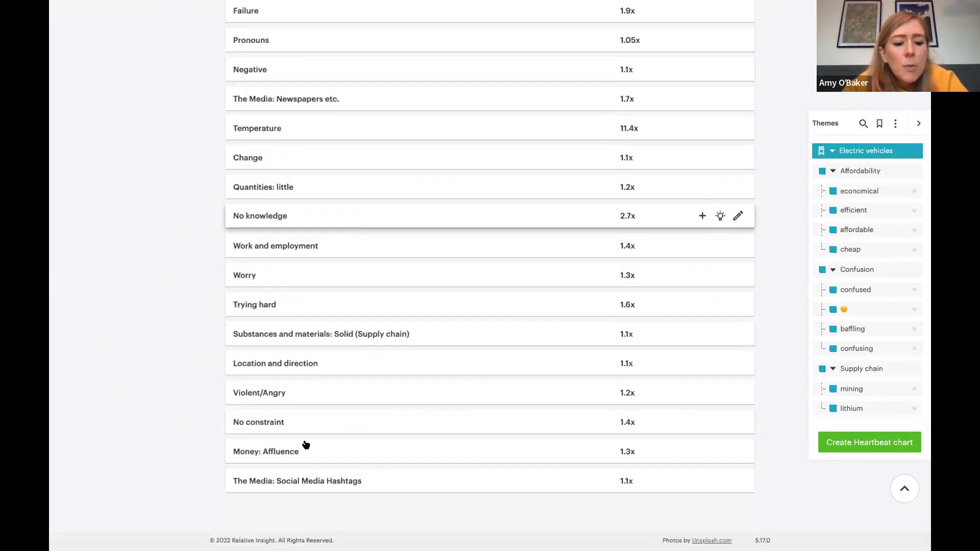
left_click_drag(839, 353, 839, 353)
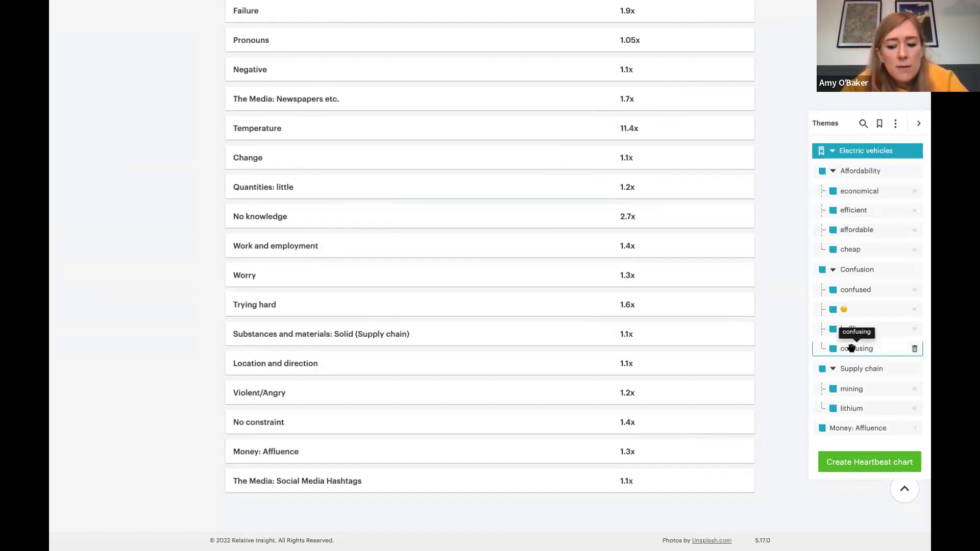
Create a Heartbeat chart named 'Electric vehicles' from the H1 2021 and H2 2021 data sets, using the Electric vehicles theme
left_click(843, 463)
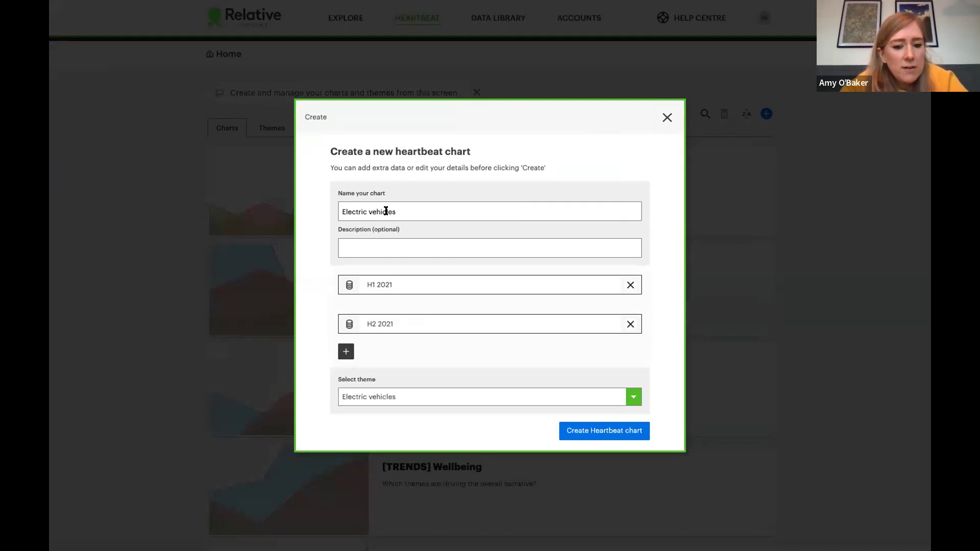
left_click(369, 247)
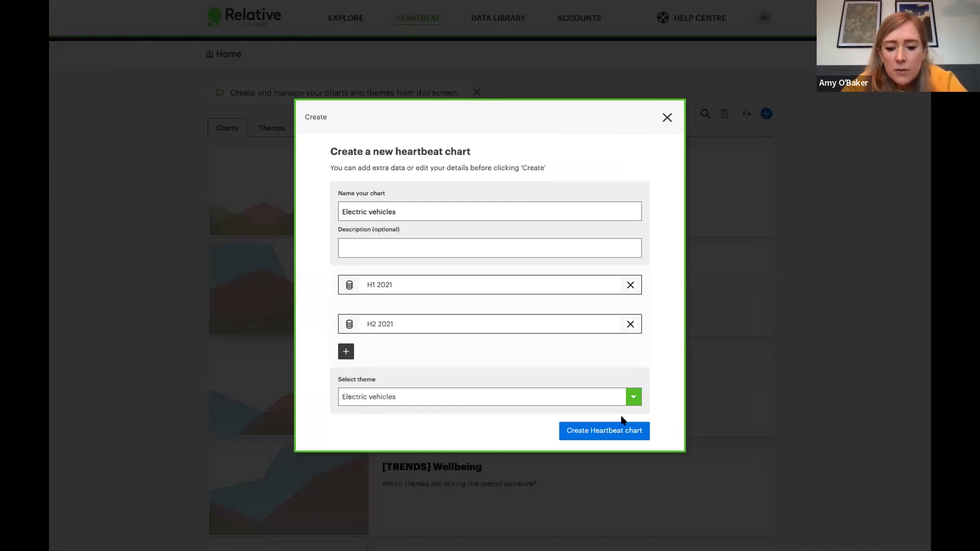
left_click(617, 432)
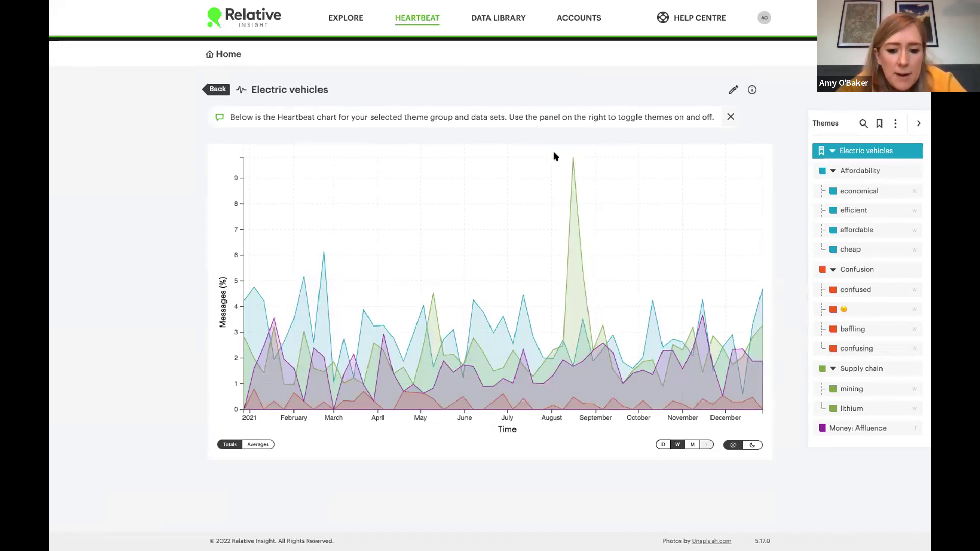
Highlight the Supply chain series in the Heartbeat chart and examine its highest peak
left_click(852, 390)
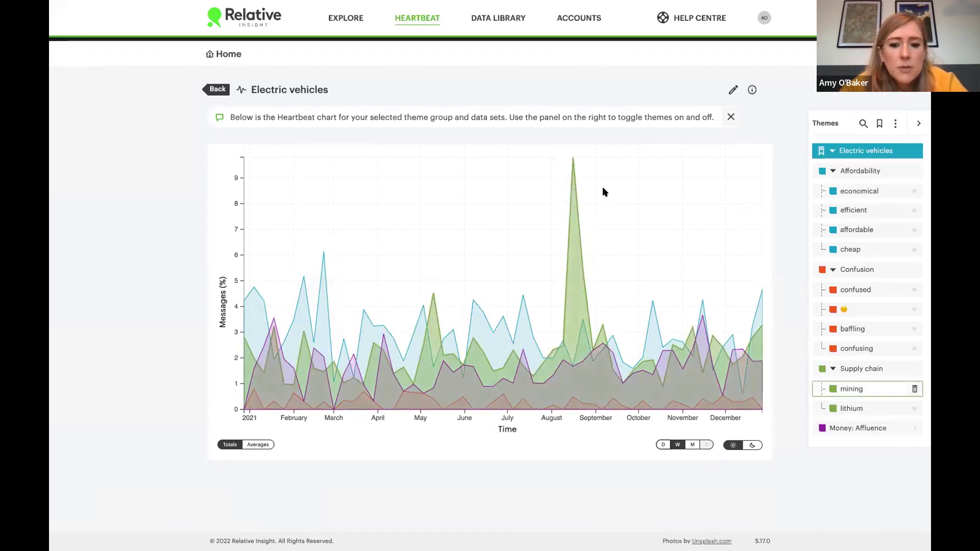
left_click(564, 152)
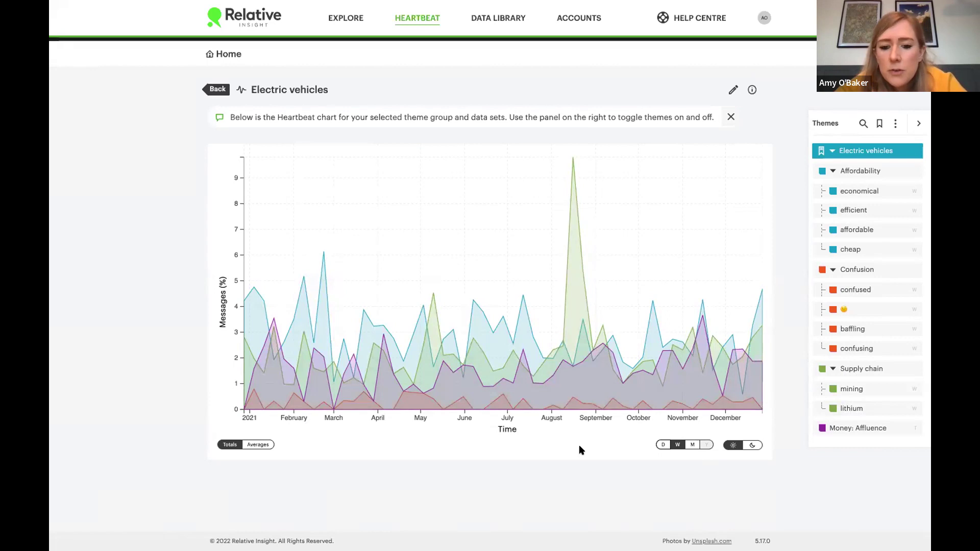
left_click(856, 392)
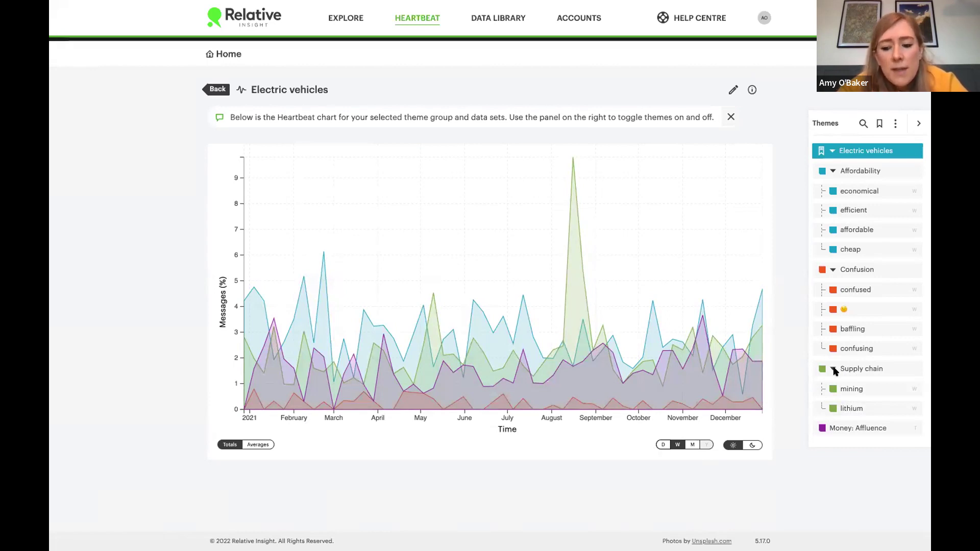
left_click(831, 369)
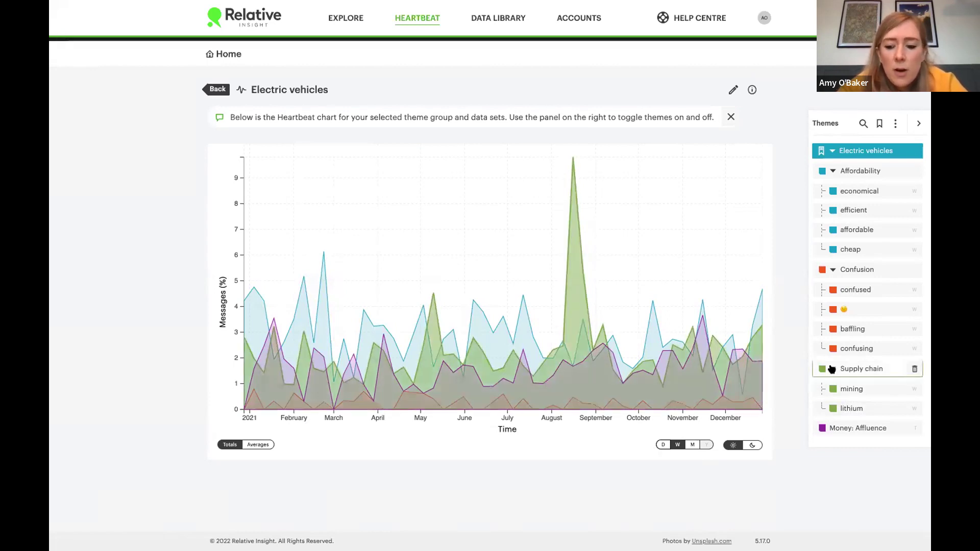
left_click(556, 468)
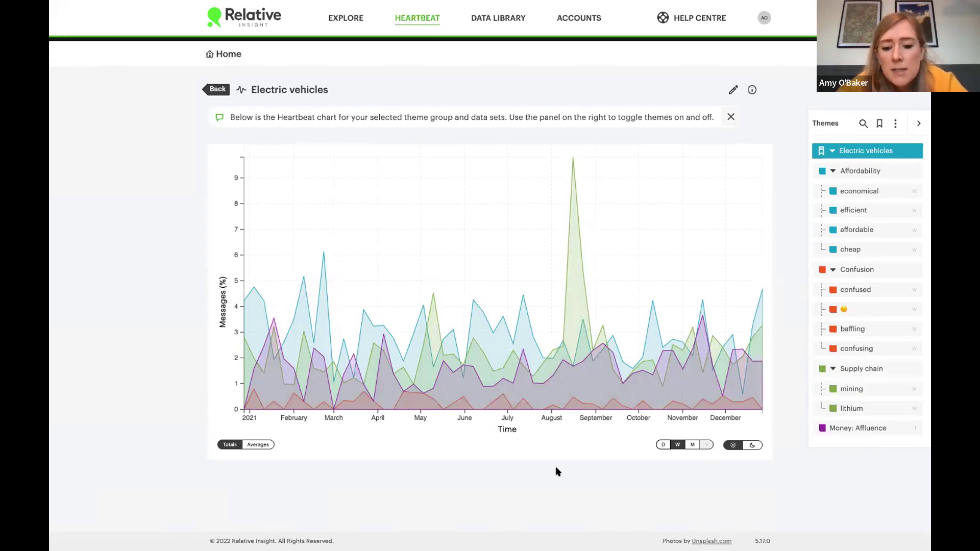
Show the Electric vehicles chart by month and hide the Supply chain and Confusion series, leaving Affordability and Money: Affluence
left_click(691, 444)
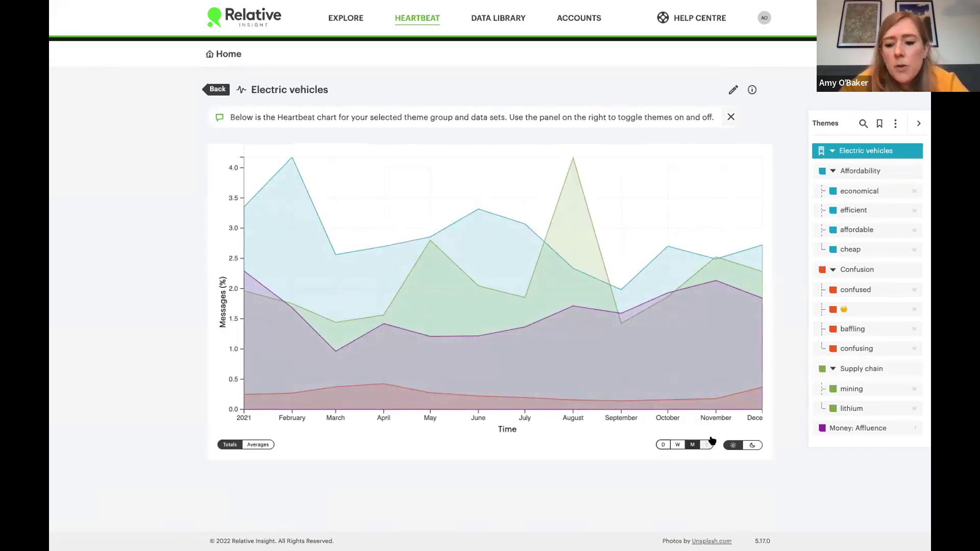
left_click(822, 368)
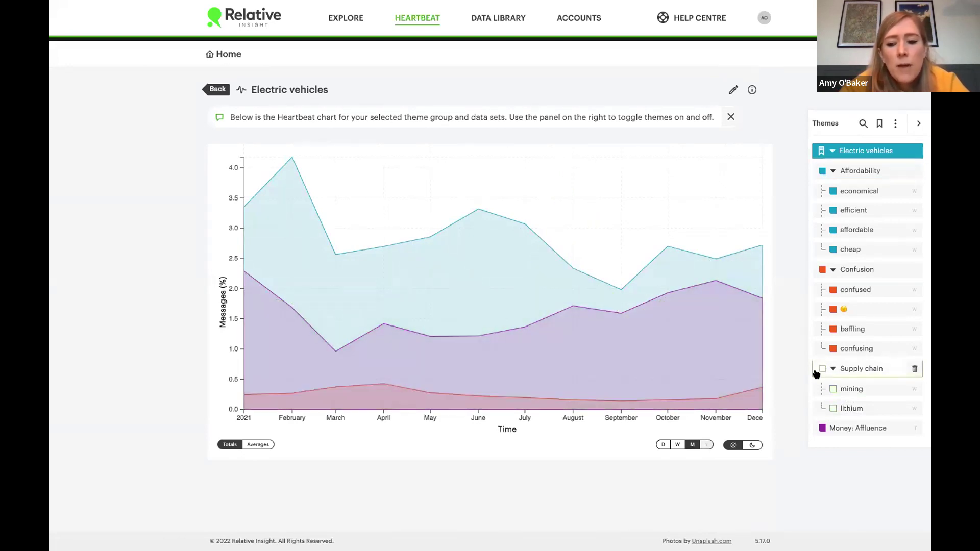
left_click(822, 270)
left_click(821, 270)
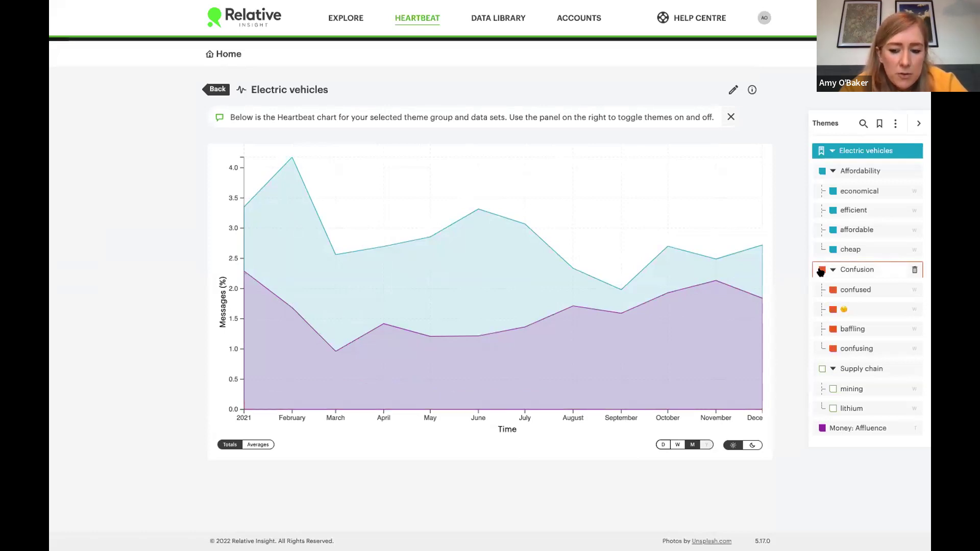
left_click(821, 270)
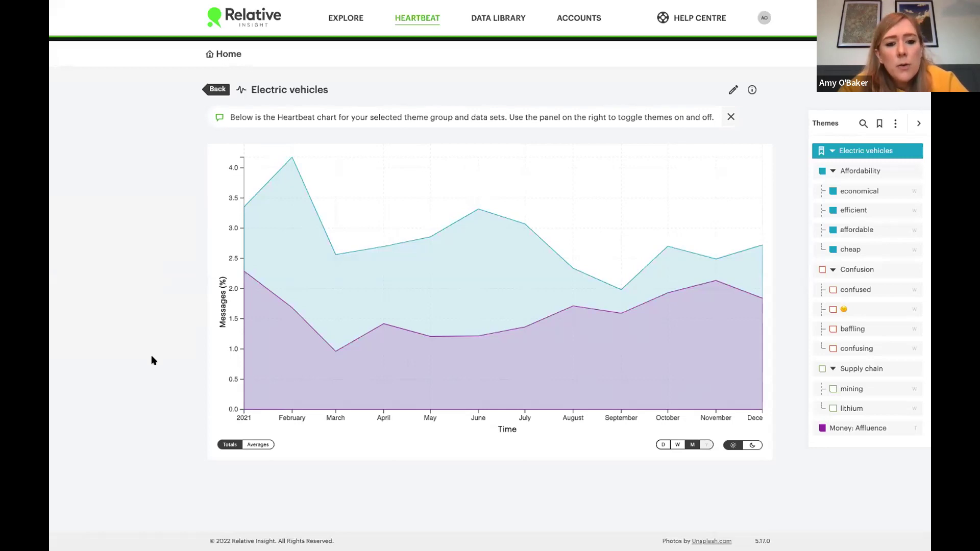
Open the '[SURVEY] US Retailer' chart from the Heartbeat chart list
left_click(425, 19)
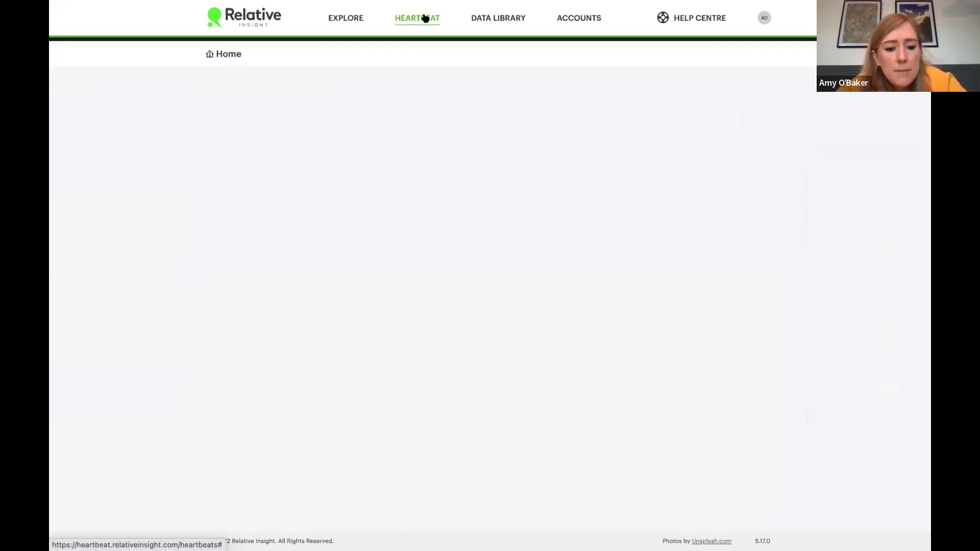
scroll(147, 185, "down", 1)
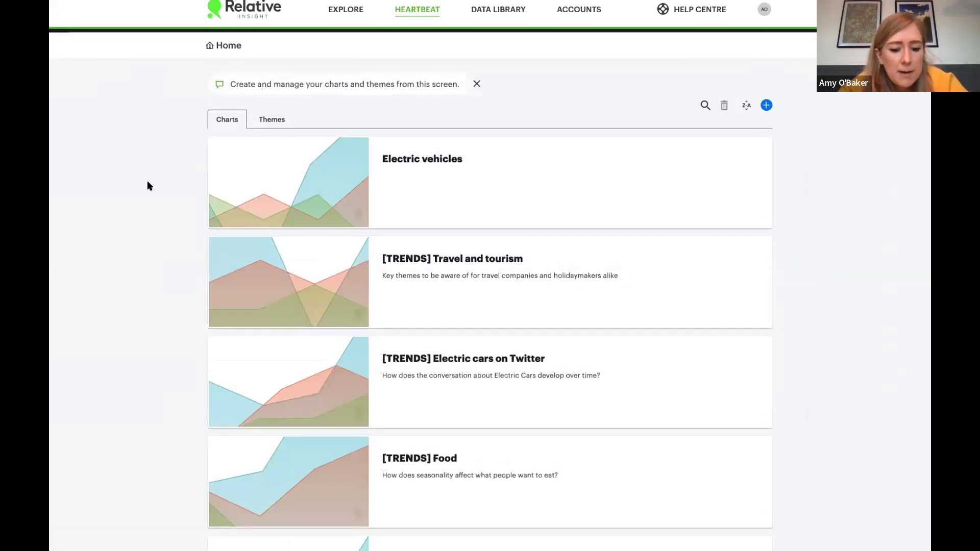
scroll(148, 194, "down", 8)
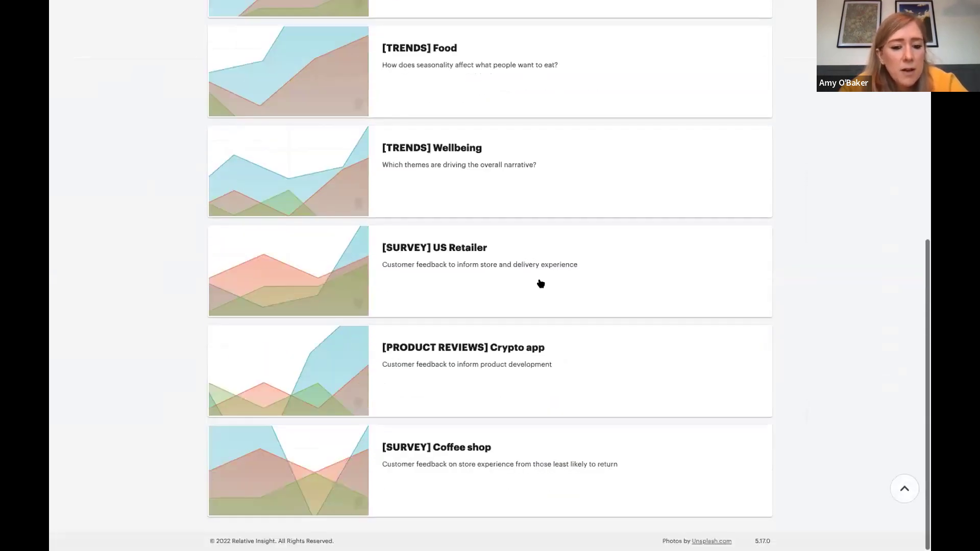
left_click(540, 282)
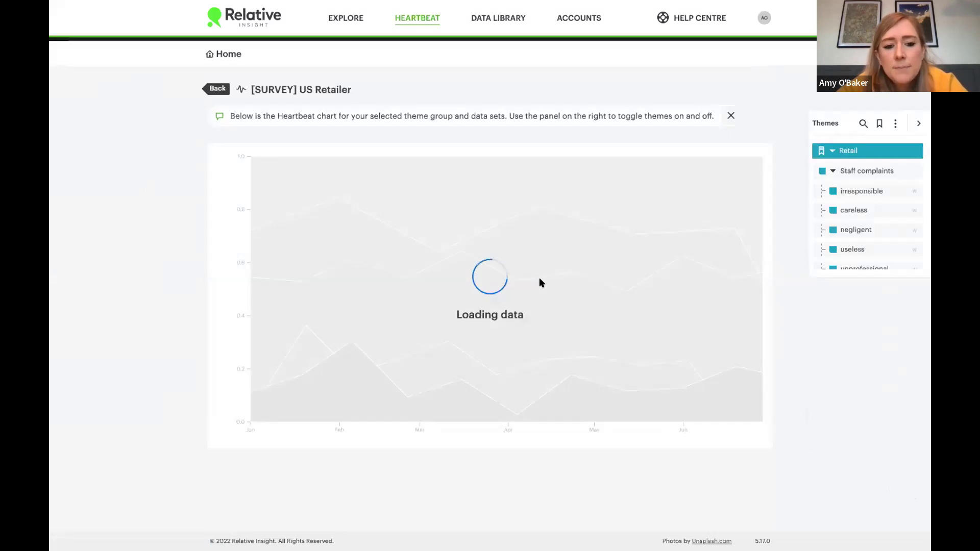
Collapse the word lists of Staff complaints, Brand detractors, Delivery problems, Staff praise and Fair pricing in the Retail theme
left_click(833, 170)
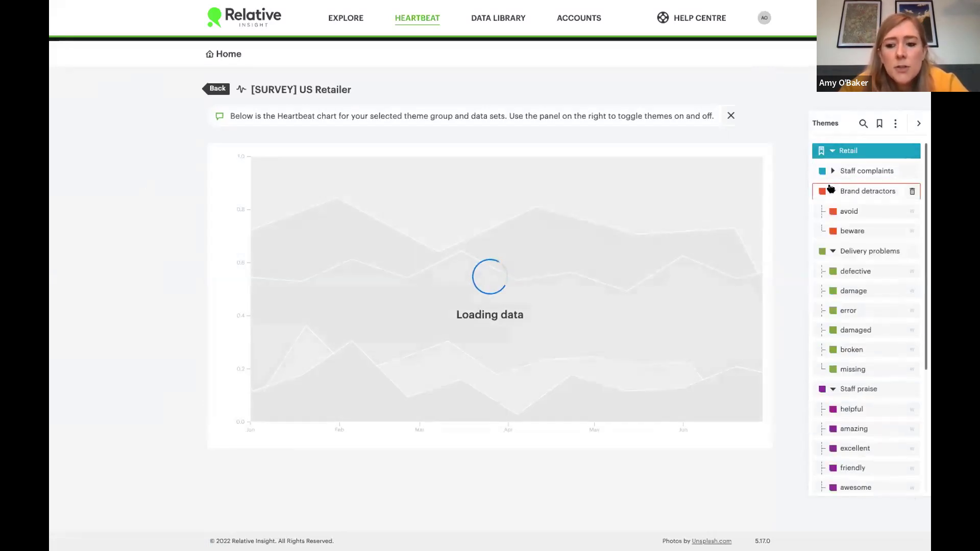
left_click(833, 191)
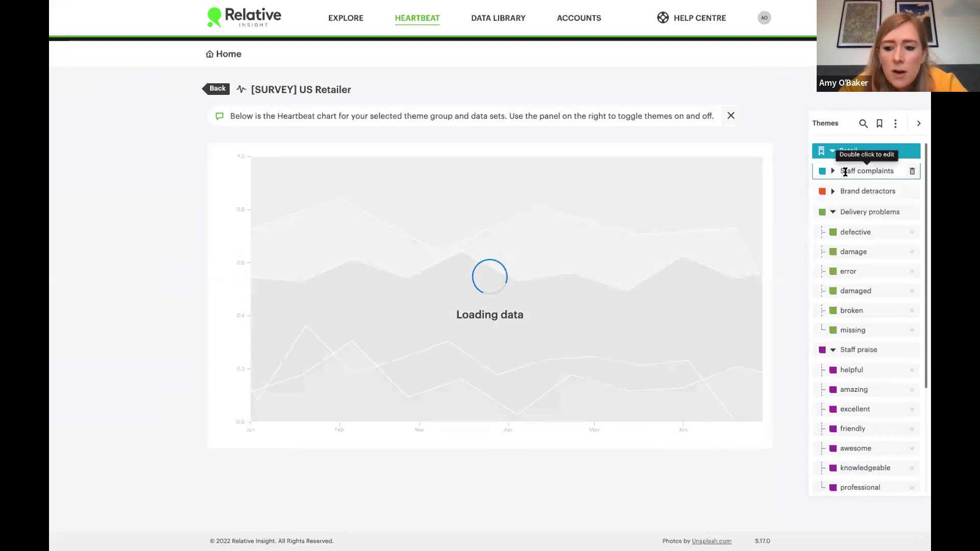
left_click(832, 212)
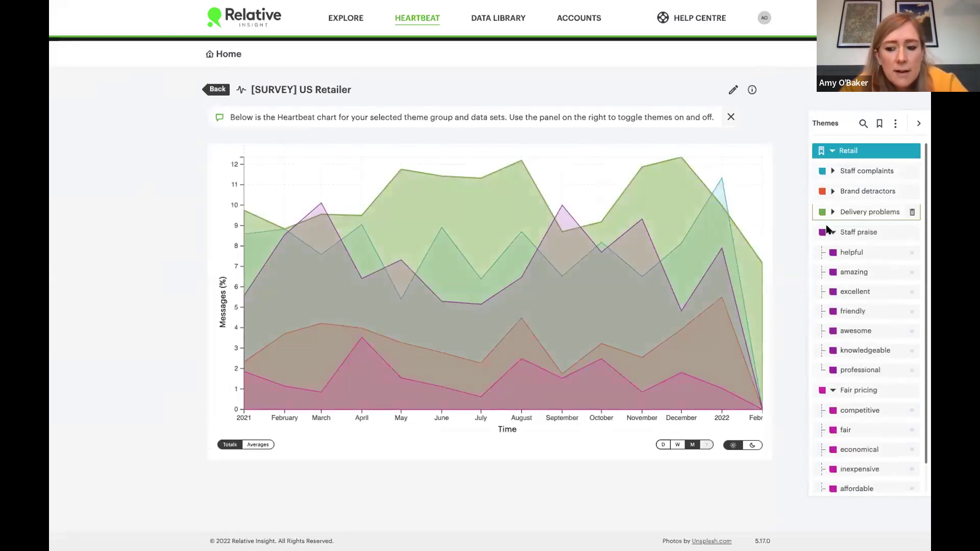
left_click(831, 231)
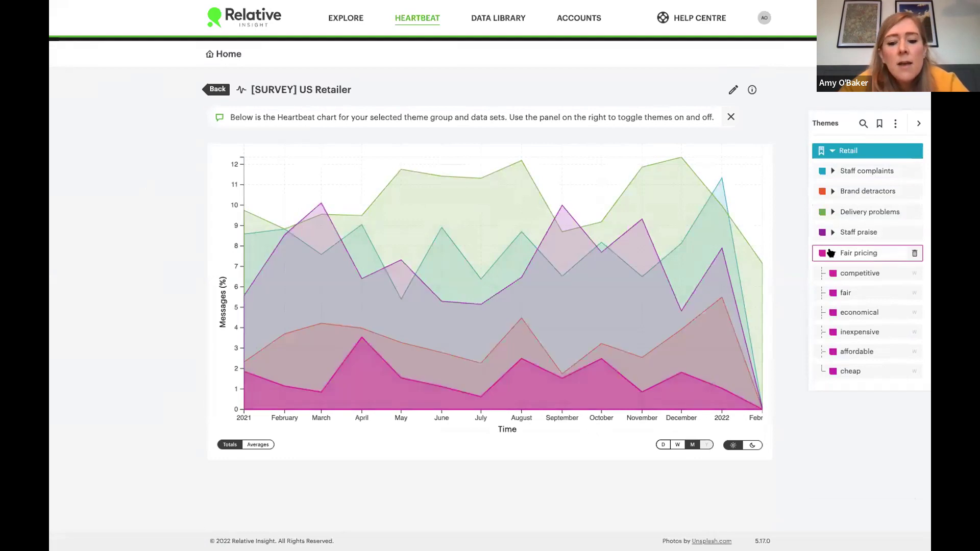
left_click(831, 252)
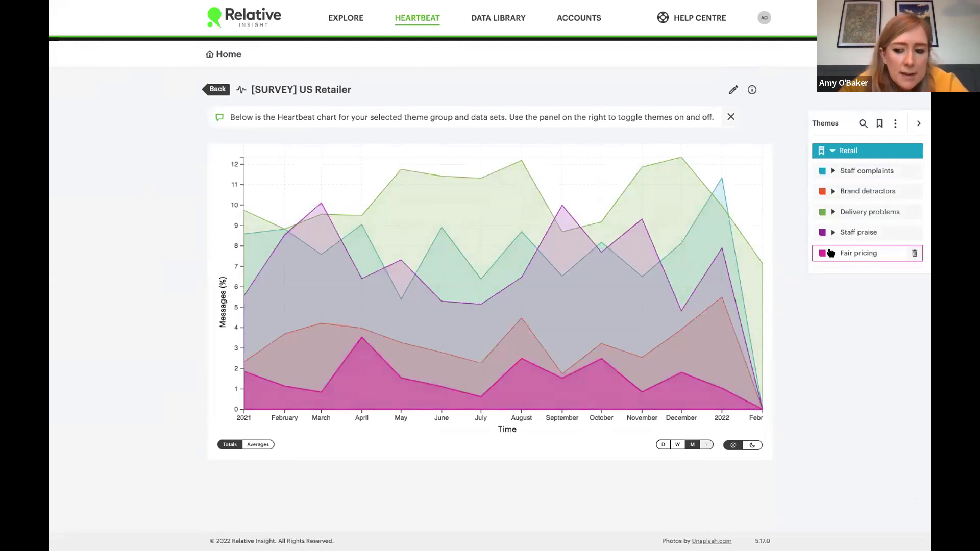
Hide the Fair pricing, Brand detractors and Delivery problems series so only Staff complaints and Staff praise are compared
left_click(818, 253)
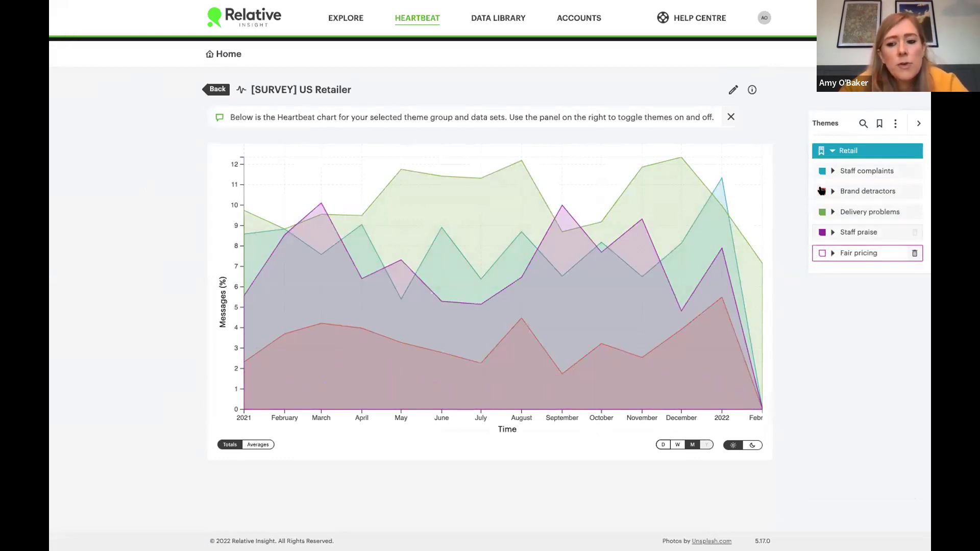
left_click(821, 193)
left_click(821, 212)
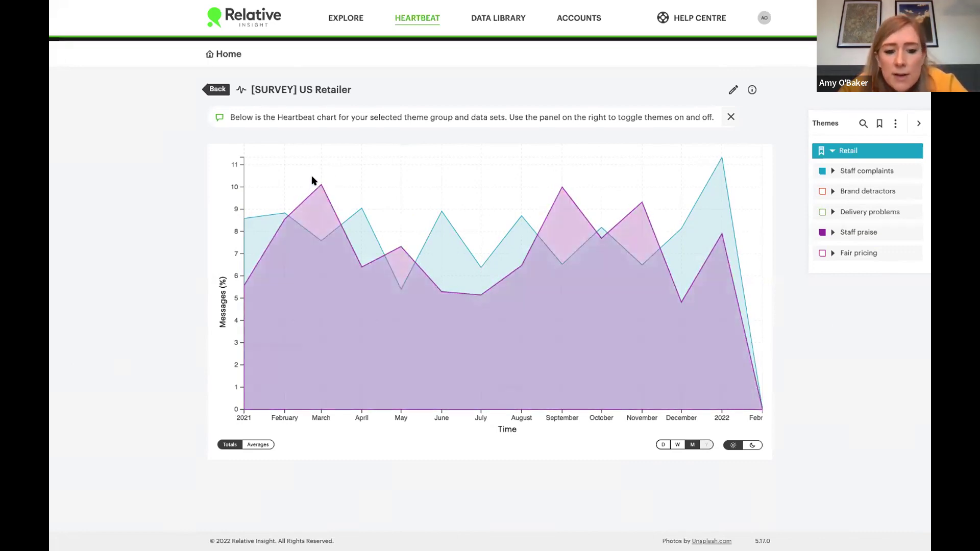
Review the words grouped under Staff praise and Staff complaints, collapsing each list again
left_click(832, 233)
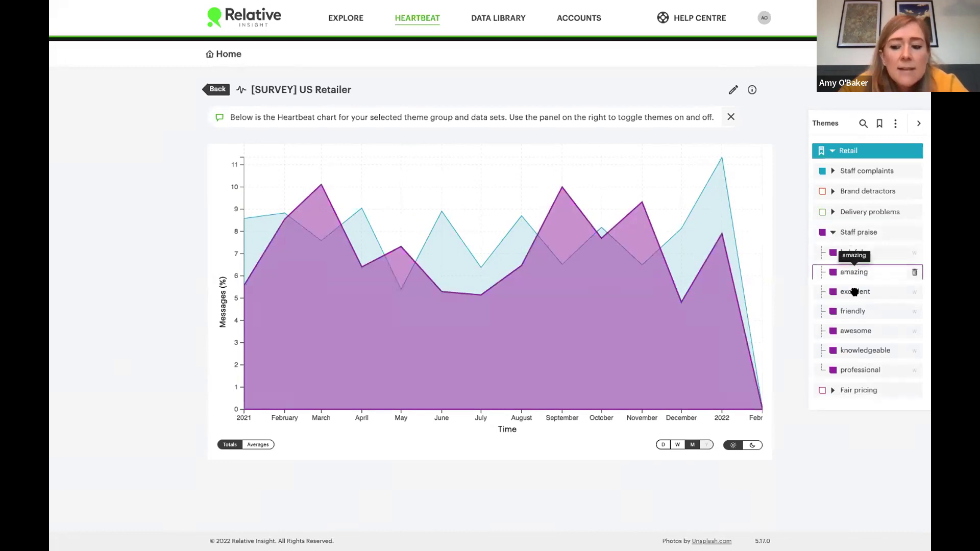
left_click(831, 233)
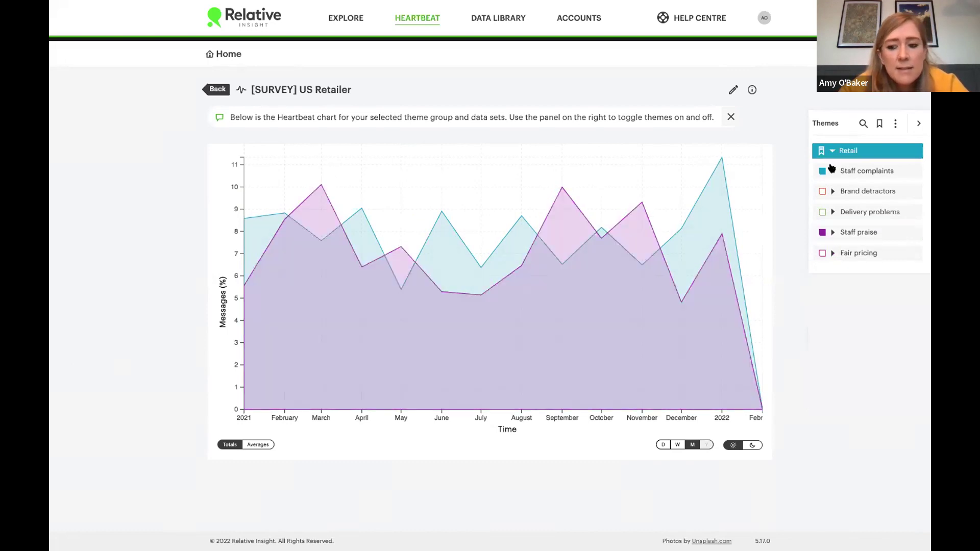
left_click(831, 170)
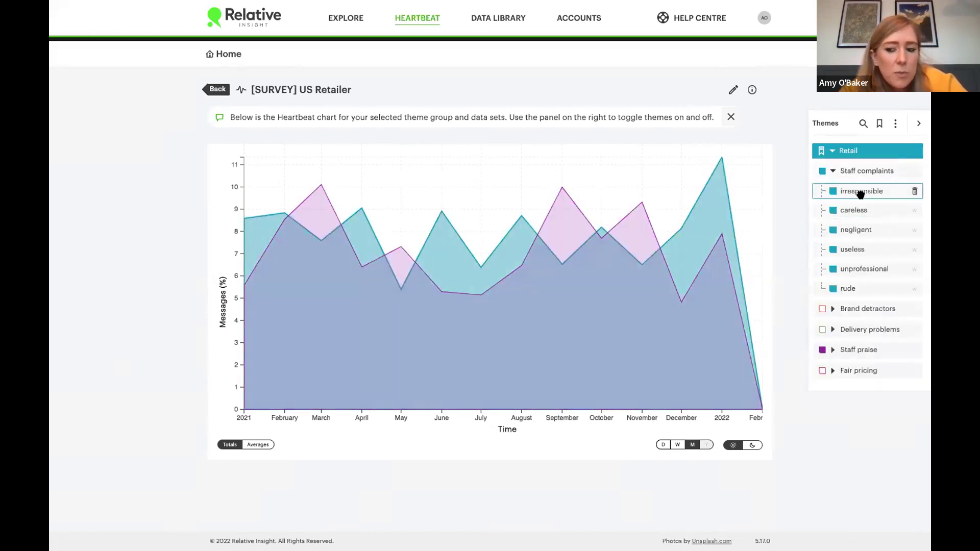
left_click(832, 172)
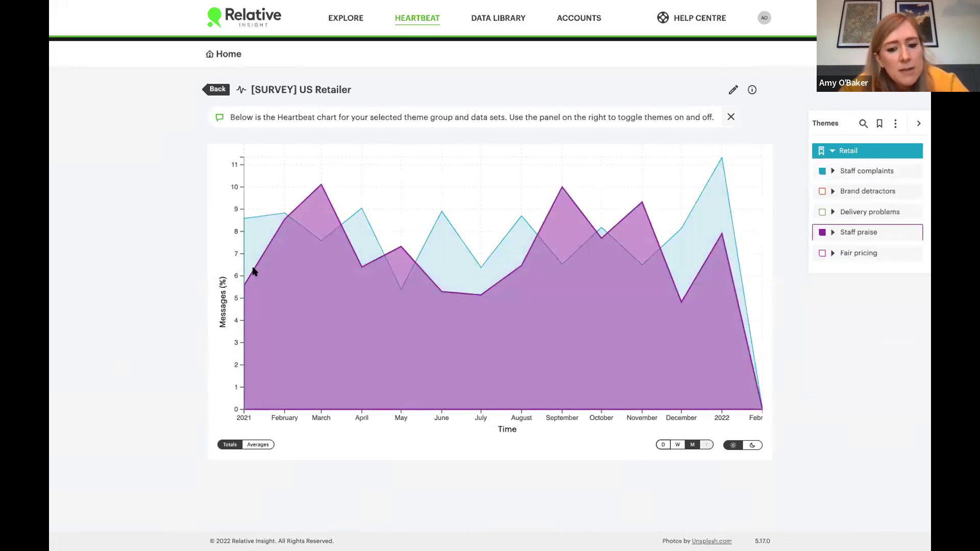